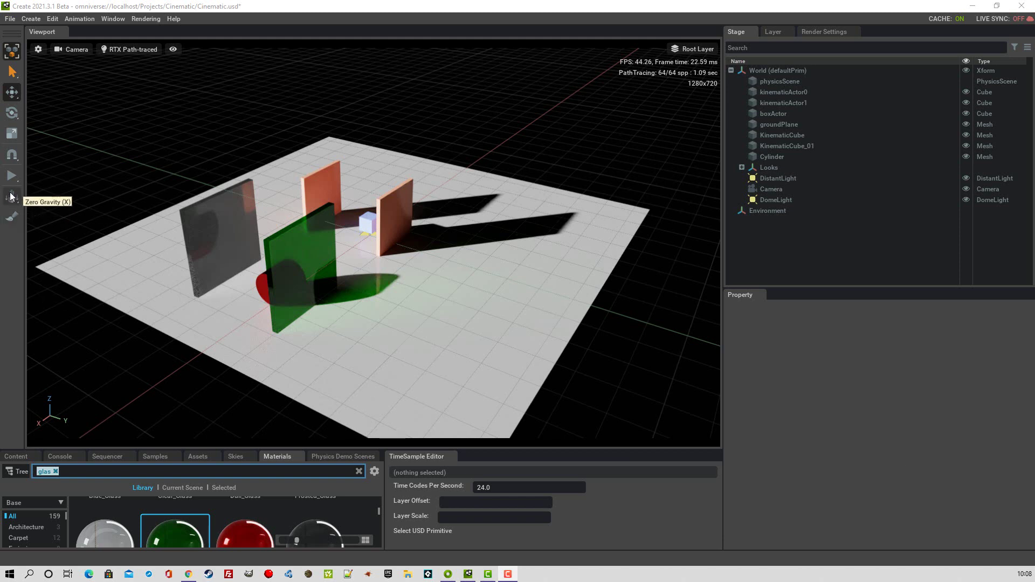
# Play the scene's existing animation, then stop playback.
pyautogui.click(13, 176)
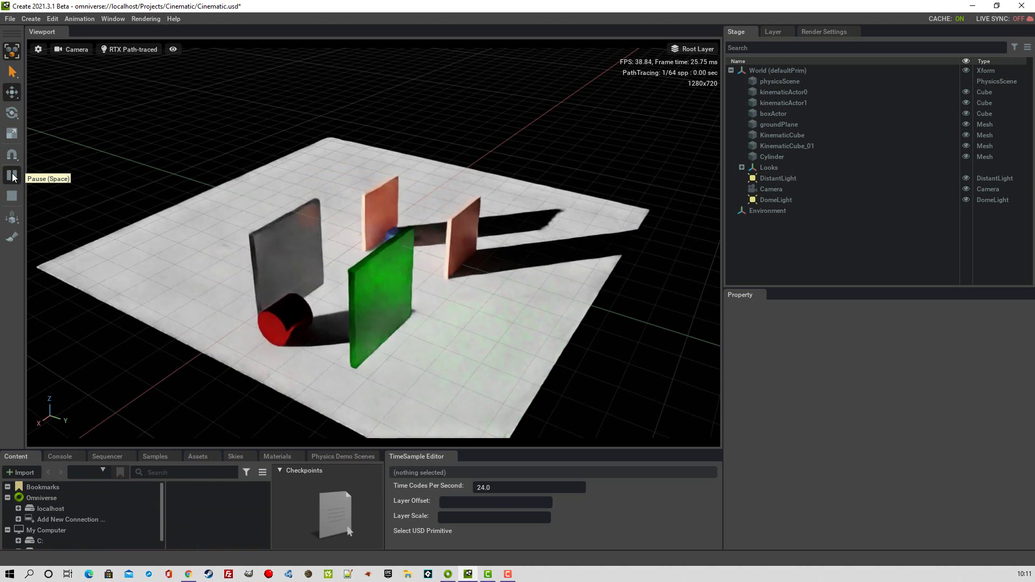
pyautogui.click(8, 201)
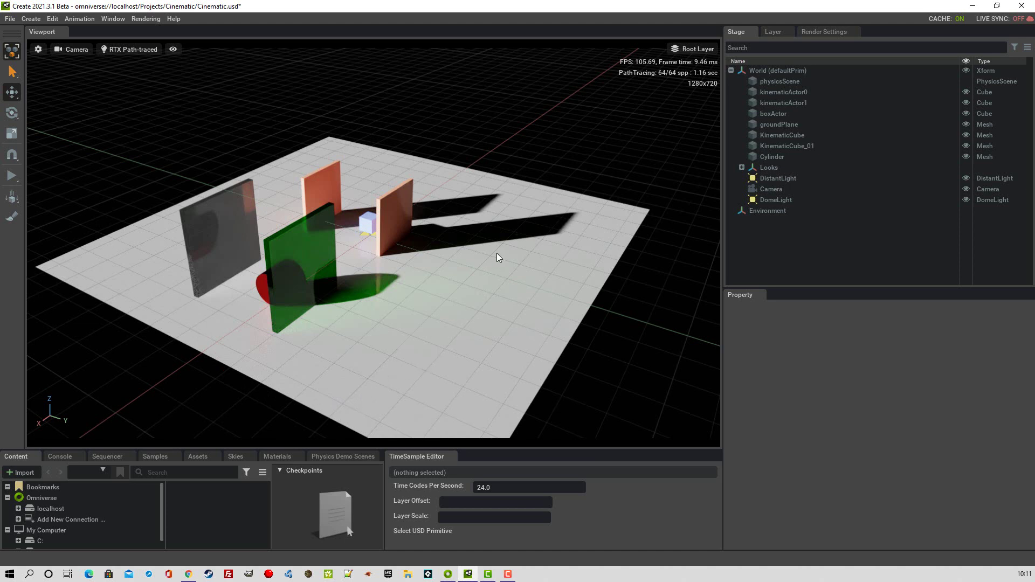
pyautogui.moveTo(434, 429)
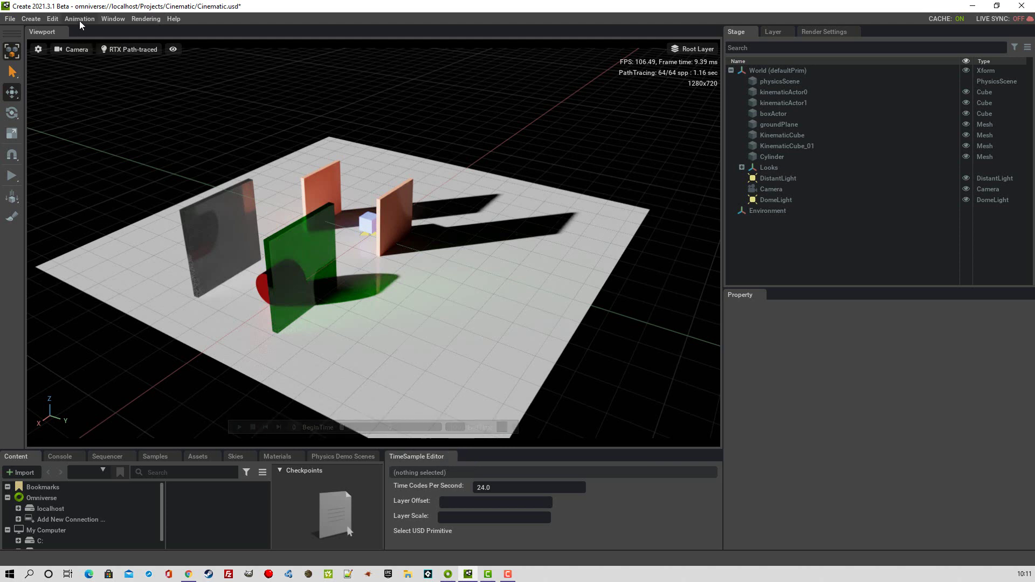
# Search the extensions for "time" and select the TimeSample Editor extension.
pyautogui.click(113, 21)
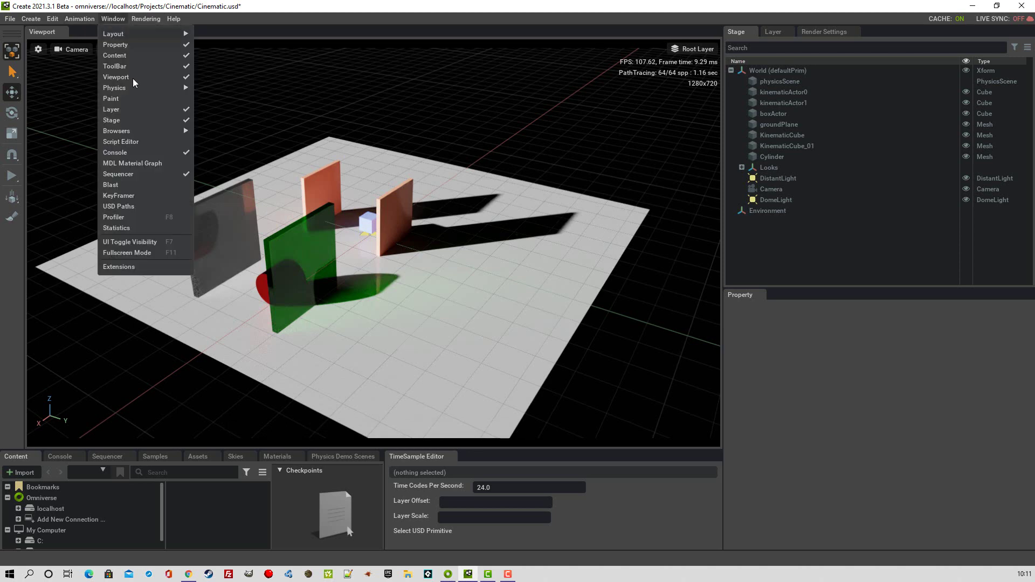
pyautogui.click(124, 267)
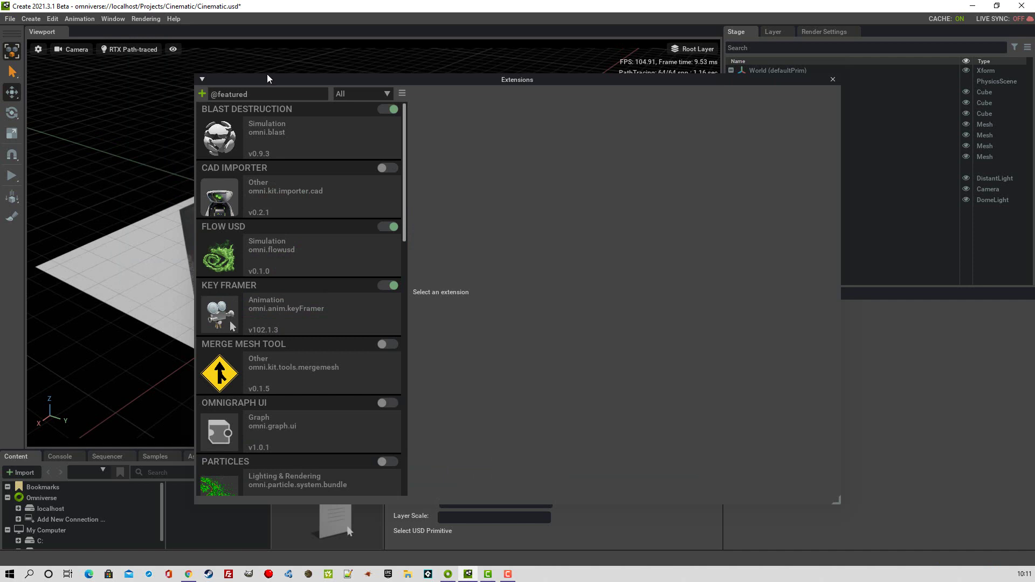
pyautogui.moveTo(253, 95); pyautogui.dragTo(180, 97)
pyautogui.write('tim')
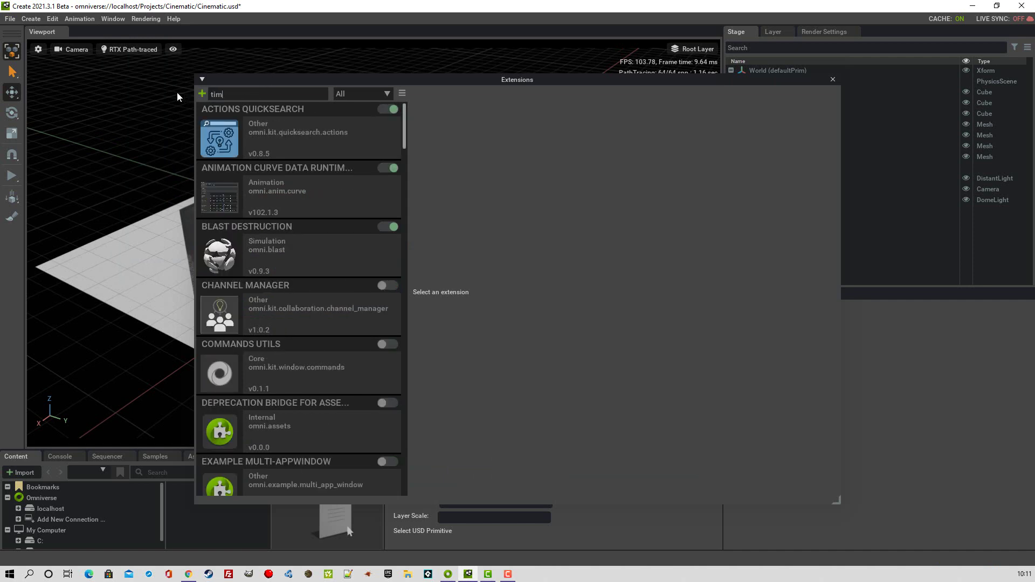
pyautogui.write('e')
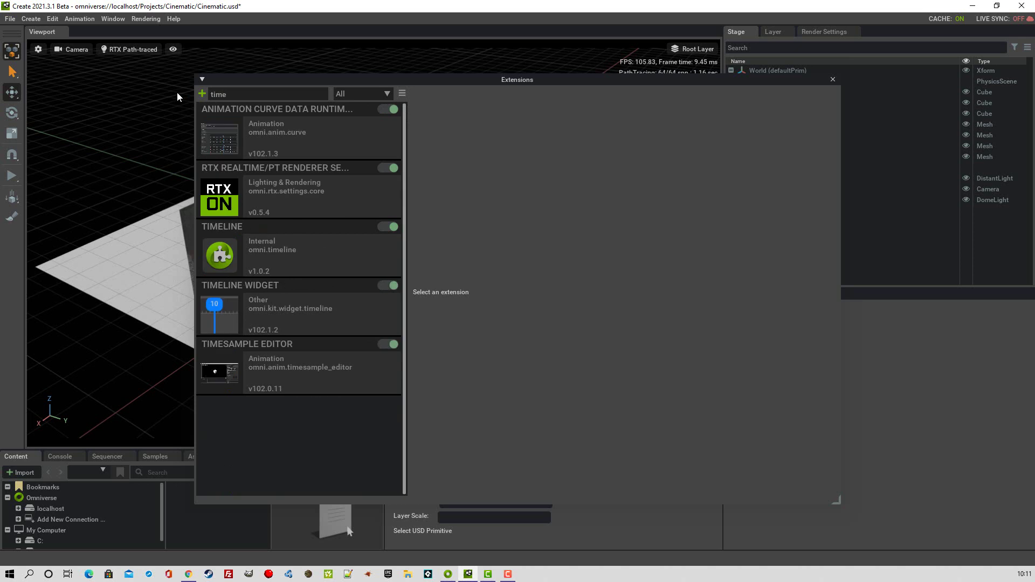
pyautogui.click(286, 377)
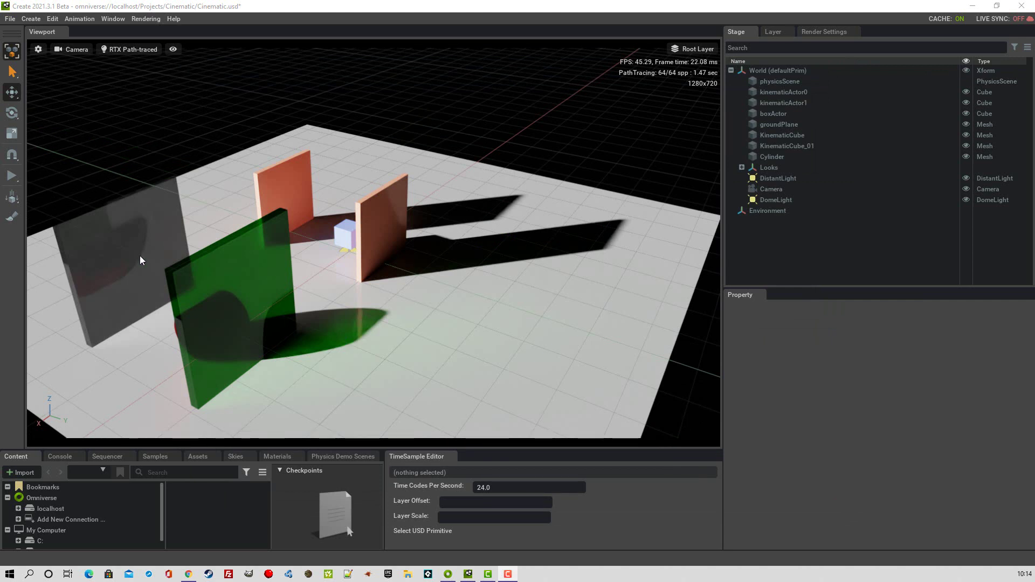
# Create a cube mesh and move it behind the orange walls along the X axis to about -478.
pyautogui.click(34, 20)
pyautogui.moveTo(44, 33)
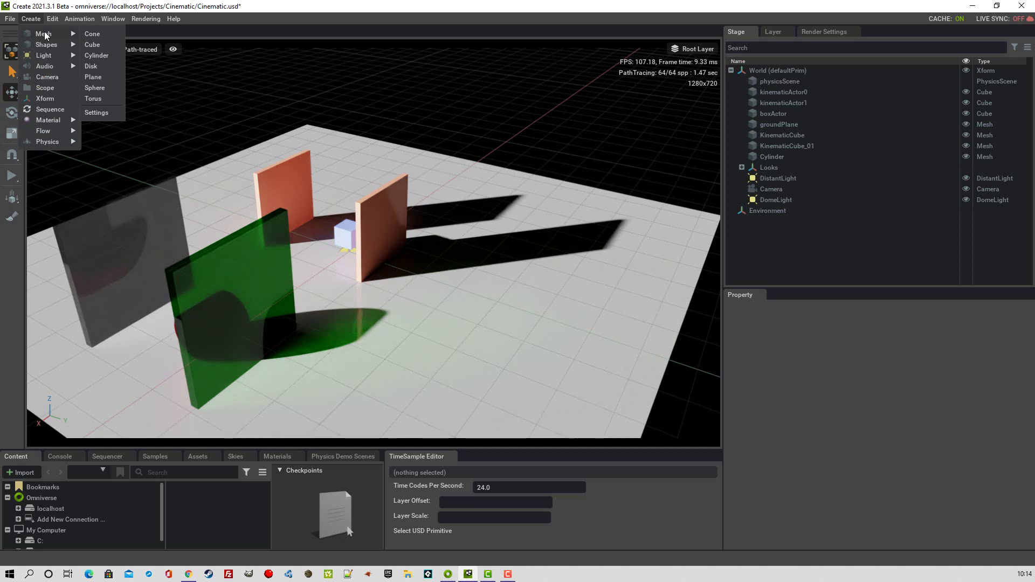
pyautogui.click(93, 45)
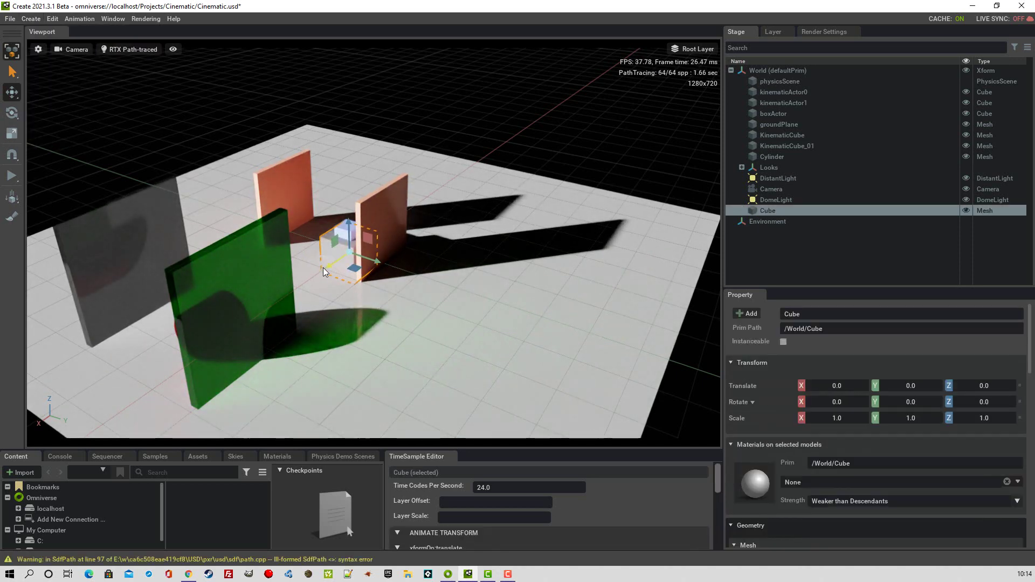
pyautogui.moveTo(328, 267); pyautogui.dragTo(399, 183)
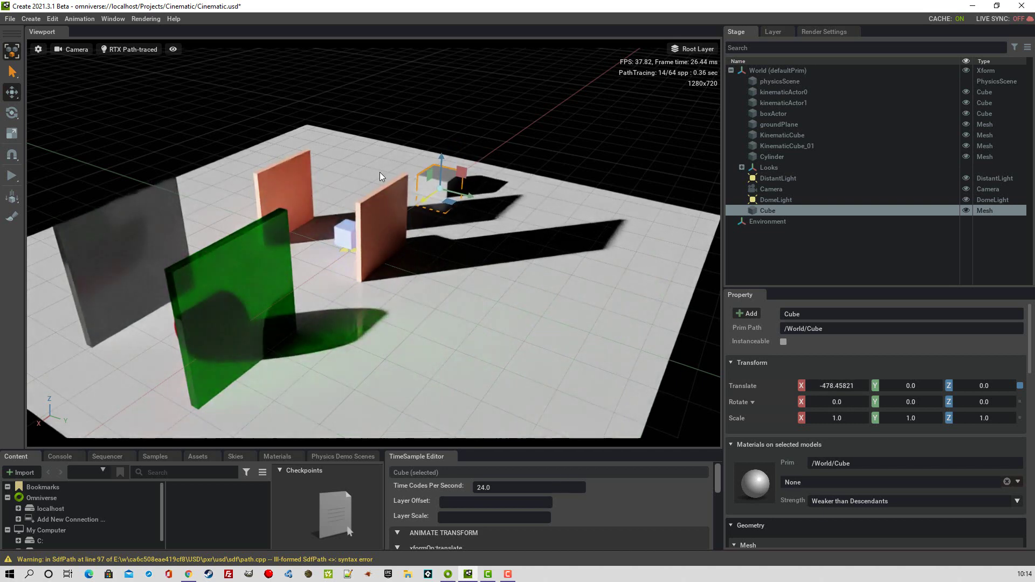
# Scale the cube into a thin upright slab of about 2.07 × 0.16 × 3.65 and raise it to Z about 176.
pyautogui.click(16, 138)
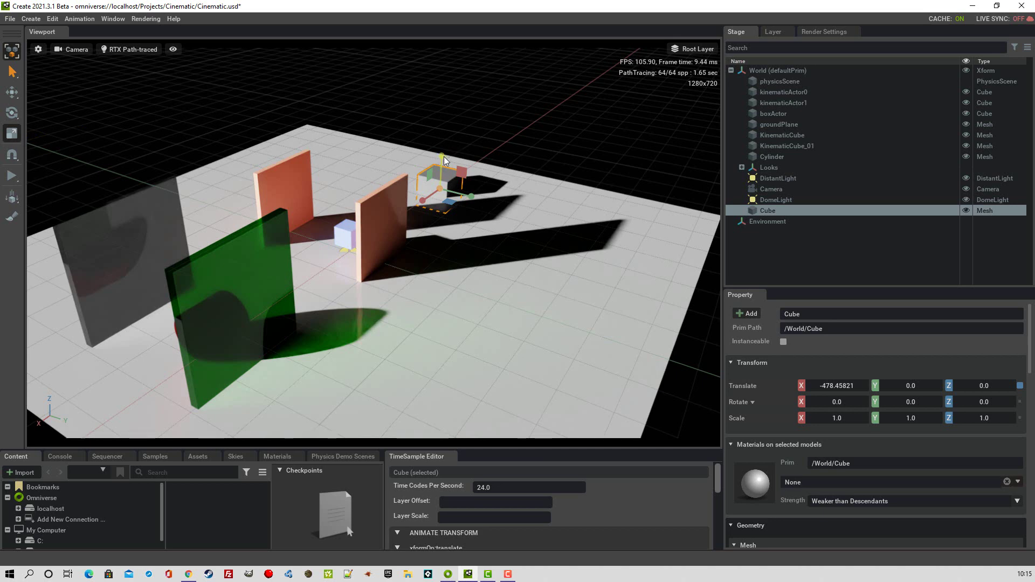
pyautogui.moveTo(443, 159); pyautogui.dragTo(421, 104)
pyautogui.moveTo(472, 201)
pyautogui.mouseDown()
pyautogui.moveTo(423, 208)
pyautogui.moveTo(419, 232)
pyautogui.moveTo(422, 224)
pyautogui.mouseUp()
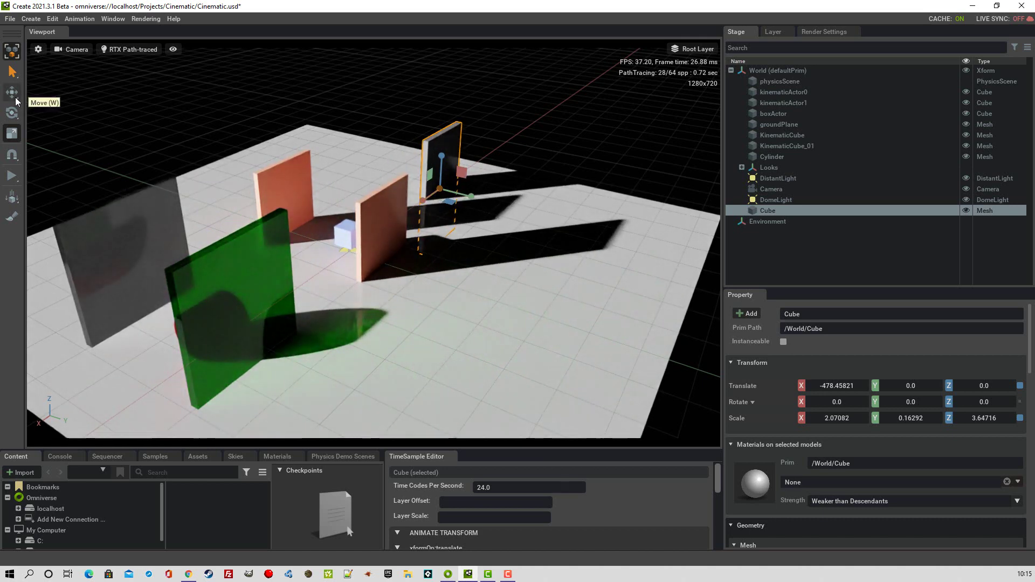
pyautogui.click(12, 92)
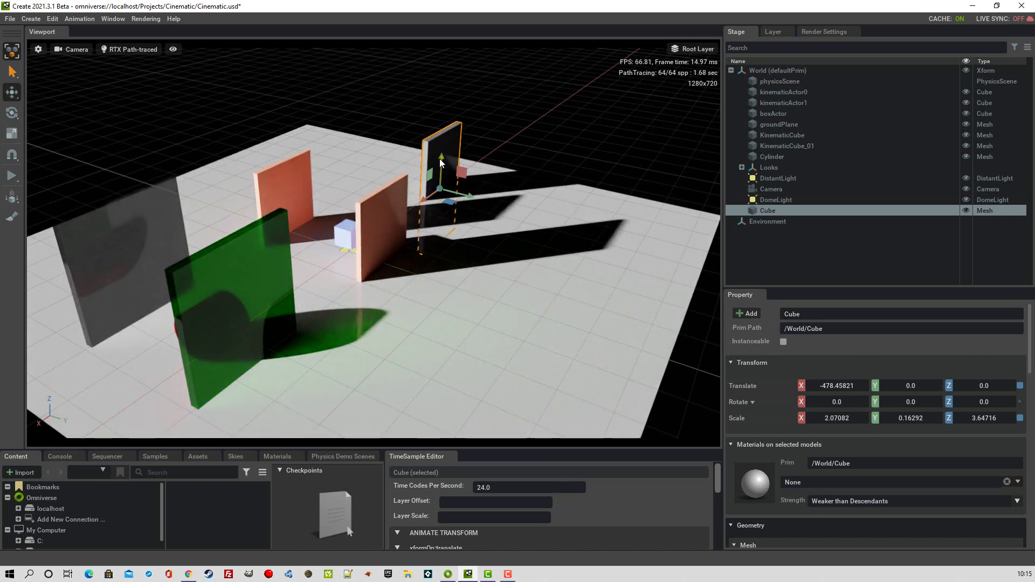
pyautogui.moveTo(440, 162); pyautogui.dragTo(424, 104)
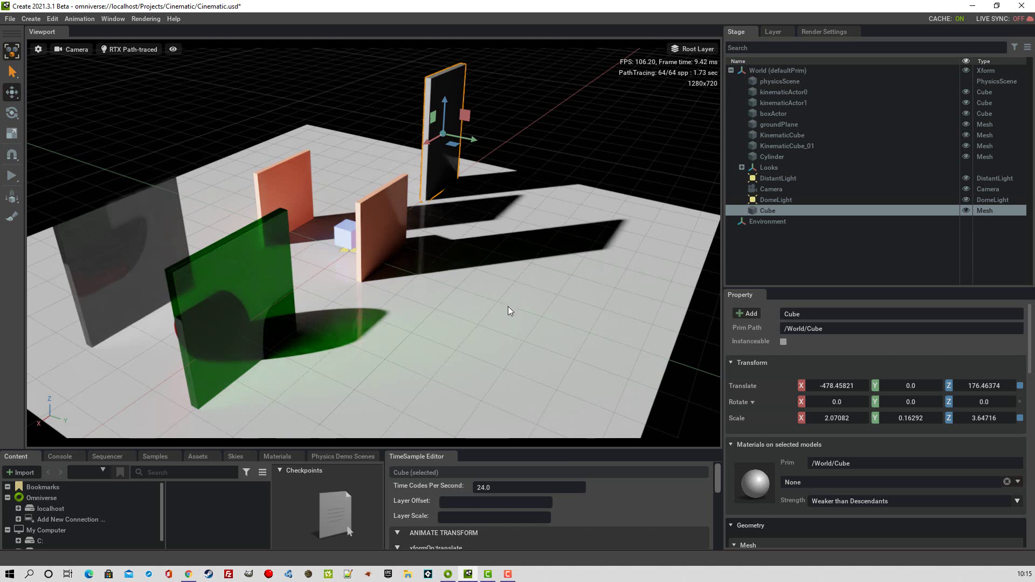
# Add the Rigid Body with Colliders Preset to the cube and enable its Kinematic option.
pyautogui.click(747, 313)
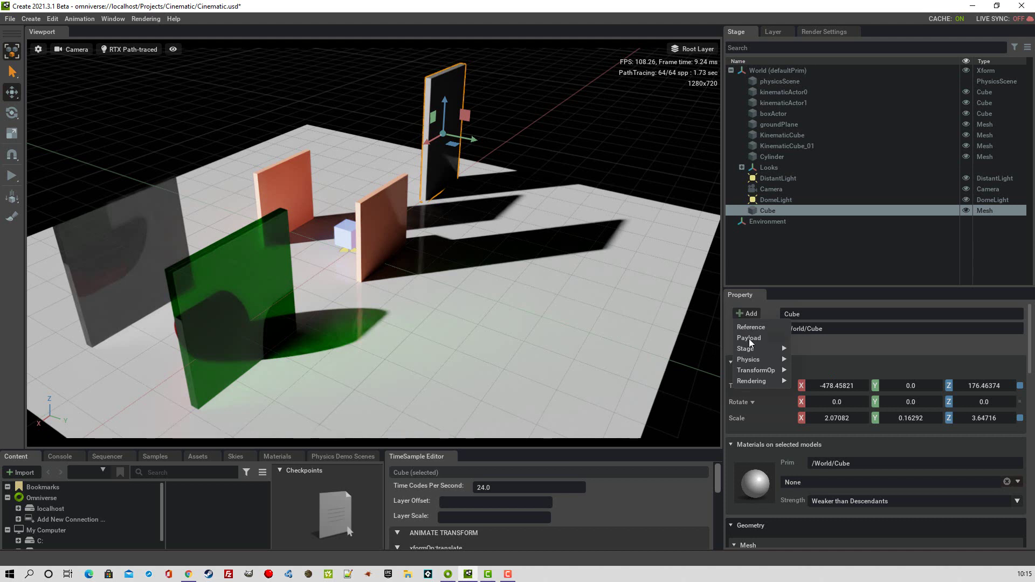
pyautogui.moveTo(753, 362)
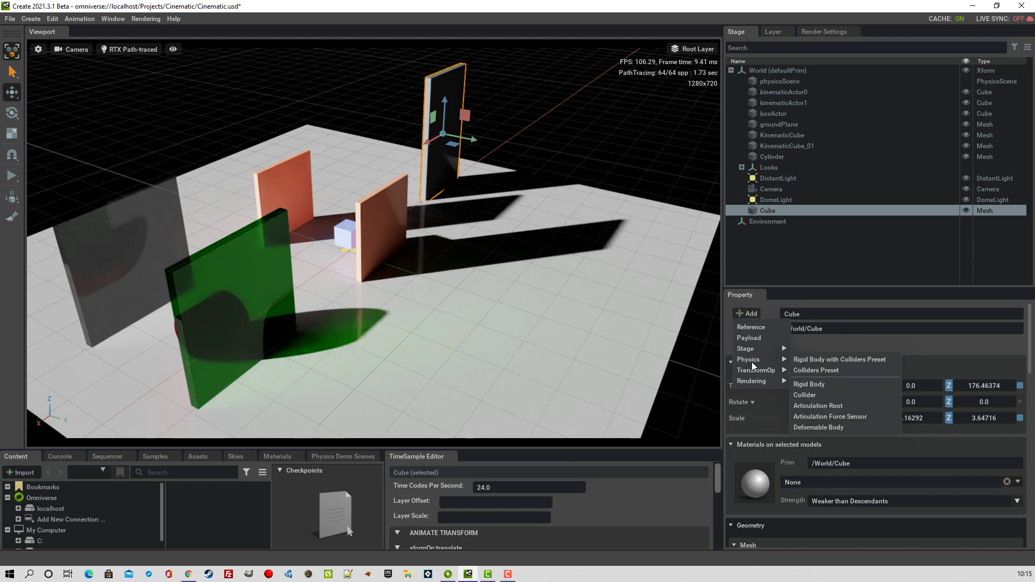
pyautogui.click(829, 359)
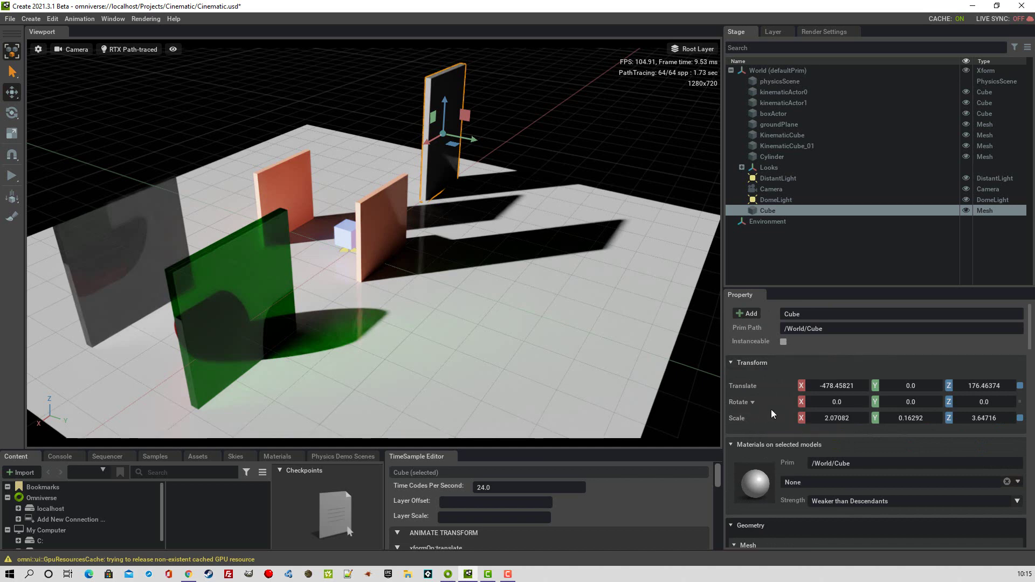
pyautogui.scroll(-10, 772, 414)
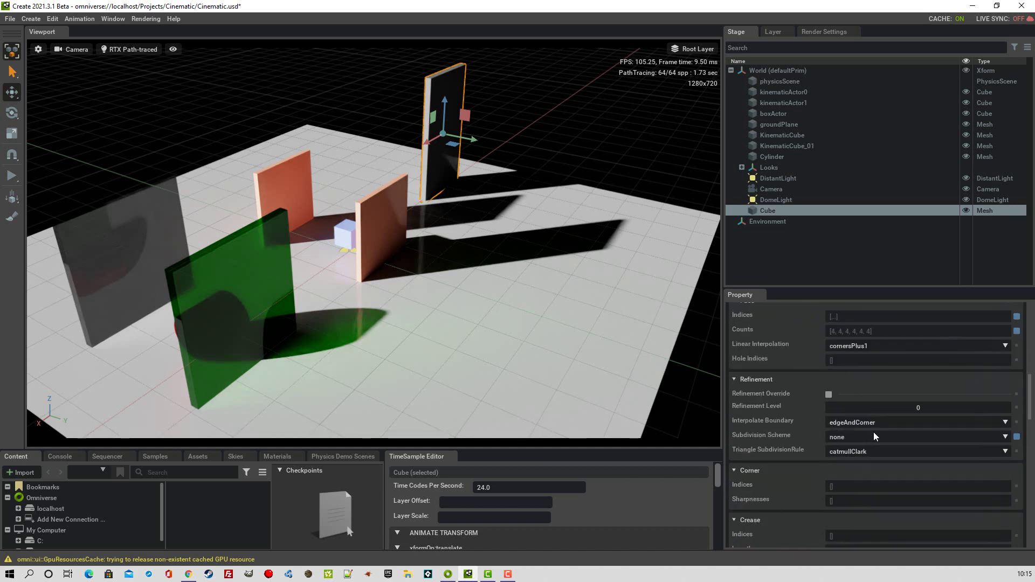
pyautogui.scroll(-10, 889, 435)
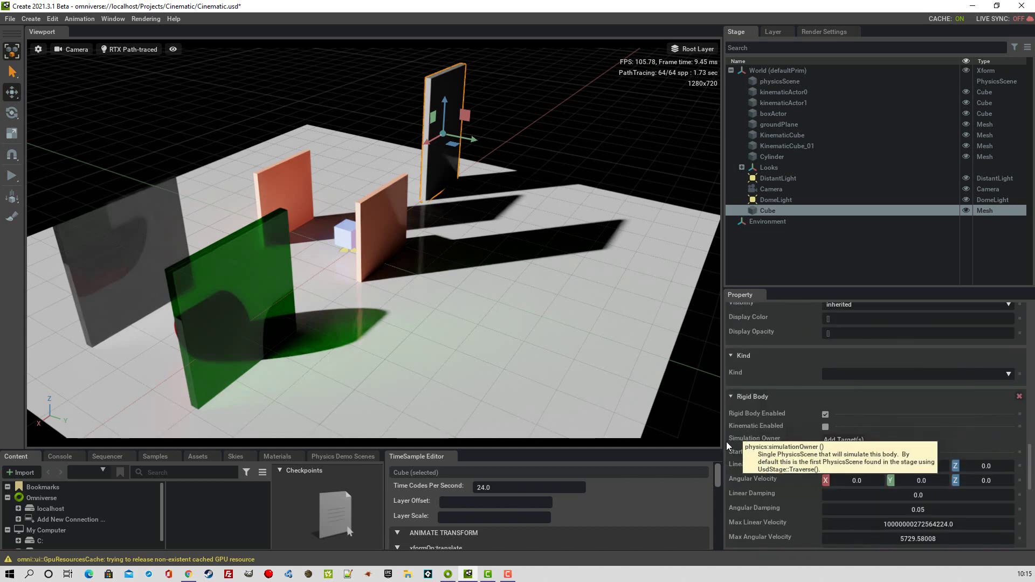
pyautogui.moveTo(773, 429)
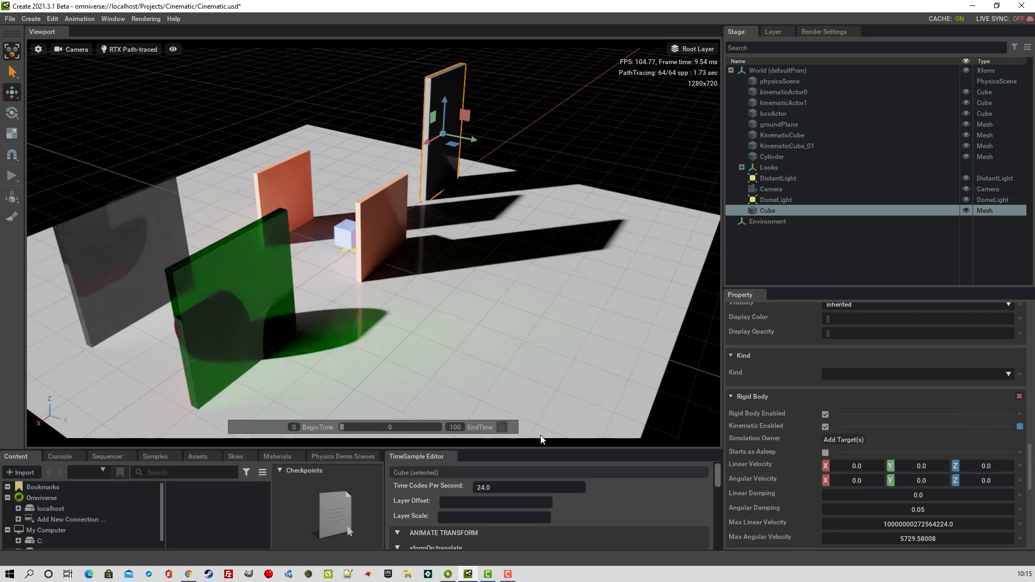
# Enlarge the TimeSample Editor area, move the cube to Y about -291 and add a translate key at time 0.
pyautogui.moveTo(557, 450); pyautogui.dragTo(540, 353)
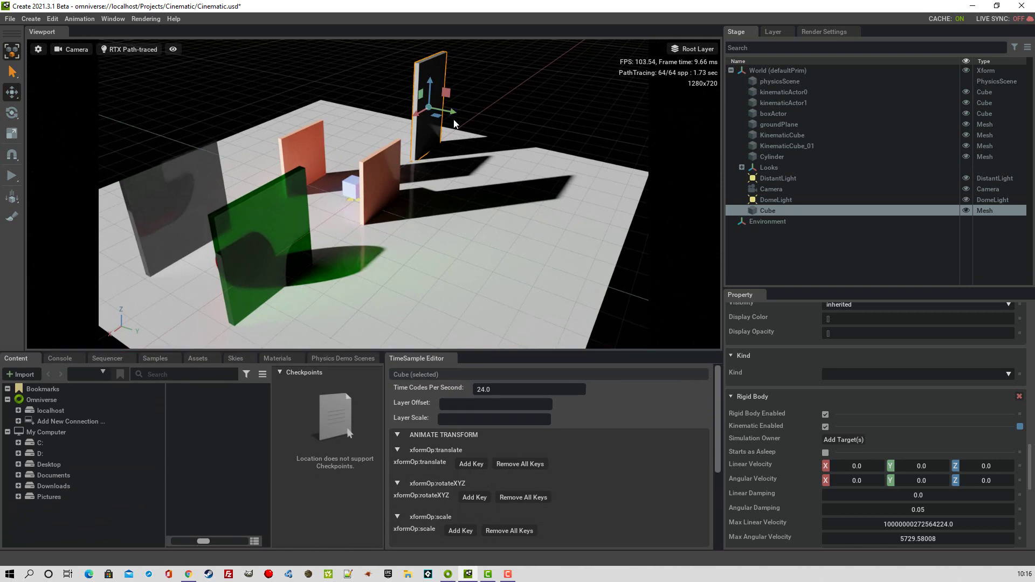
pyautogui.moveTo(450, 112); pyautogui.dragTo(382, 114)
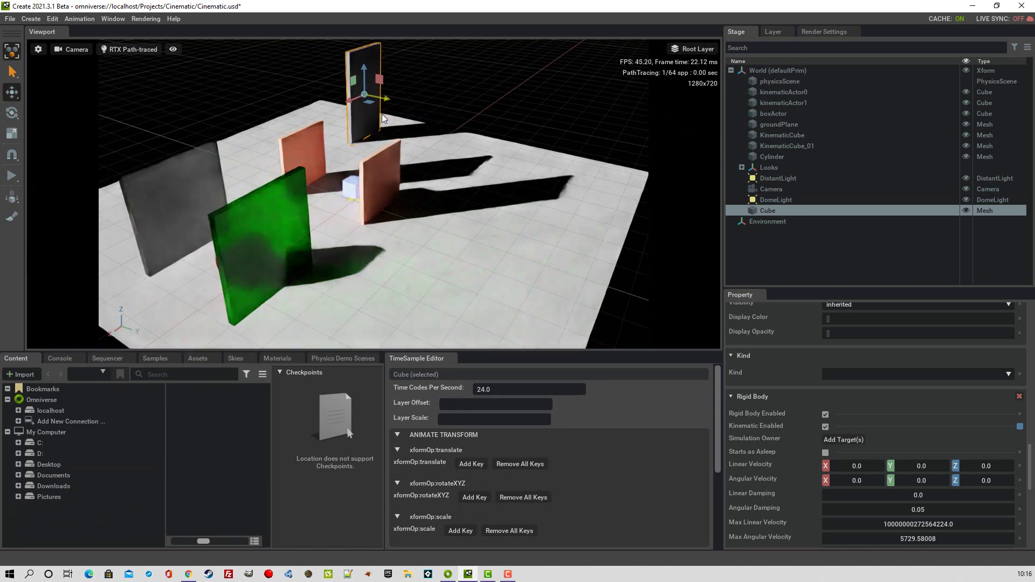
pyautogui.click(471, 464)
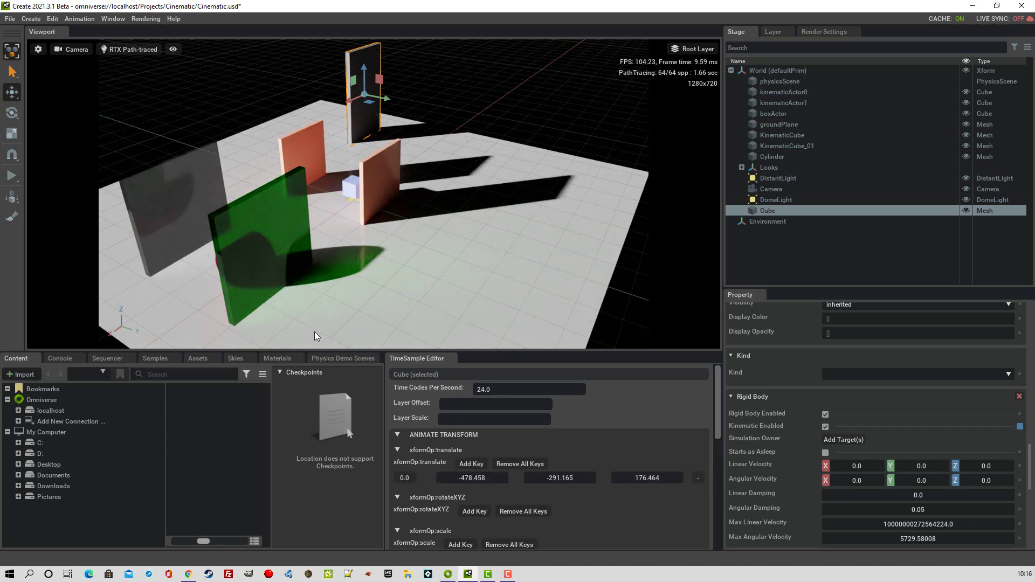
# Key the cube's translation at time 50 by moving it along Y to about 121.
pyautogui.moveTo(315, 330)
pyautogui.moveTo(371, 315)
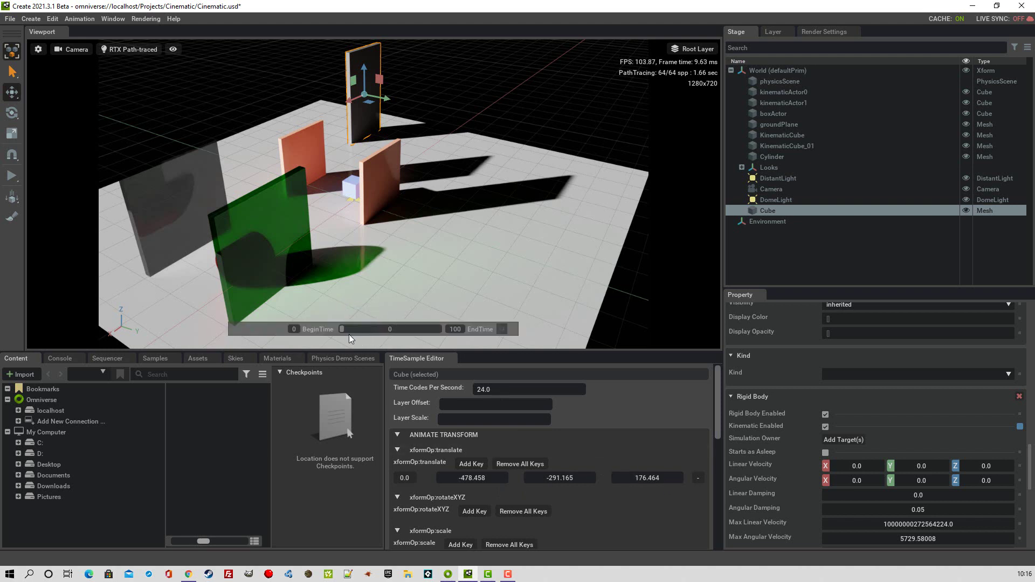
pyautogui.moveTo(343, 331); pyautogui.dragTo(391, 336)
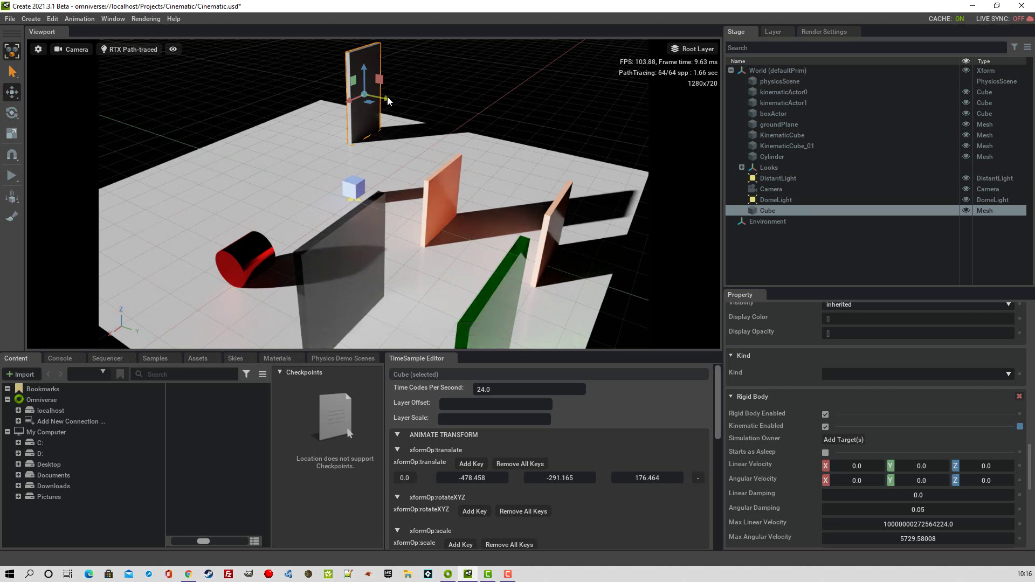
pyautogui.moveTo(388, 101); pyautogui.dragTo(478, 146)
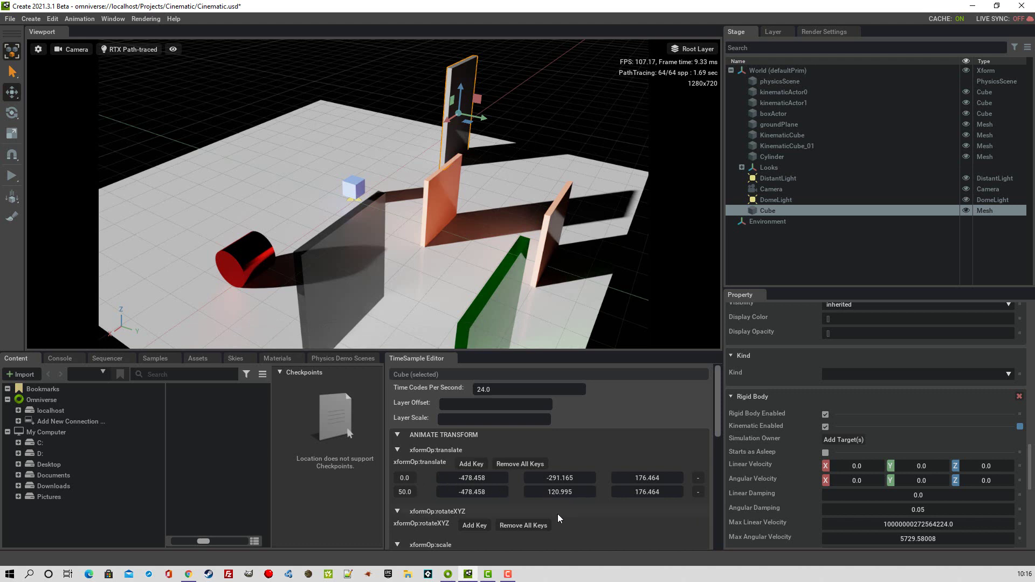
# Key the cube's translation at time 100 by moving it back to Y about -292, then play the animation.
pyautogui.moveTo(389, 326)
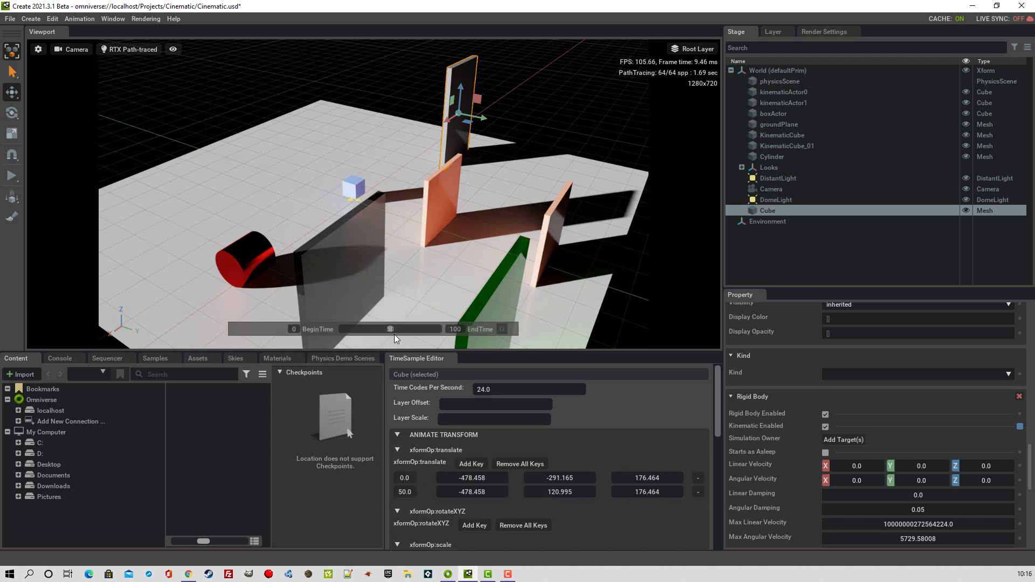
pyautogui.moveTo(391, 334); pyautogui.dragTo(458, 341)
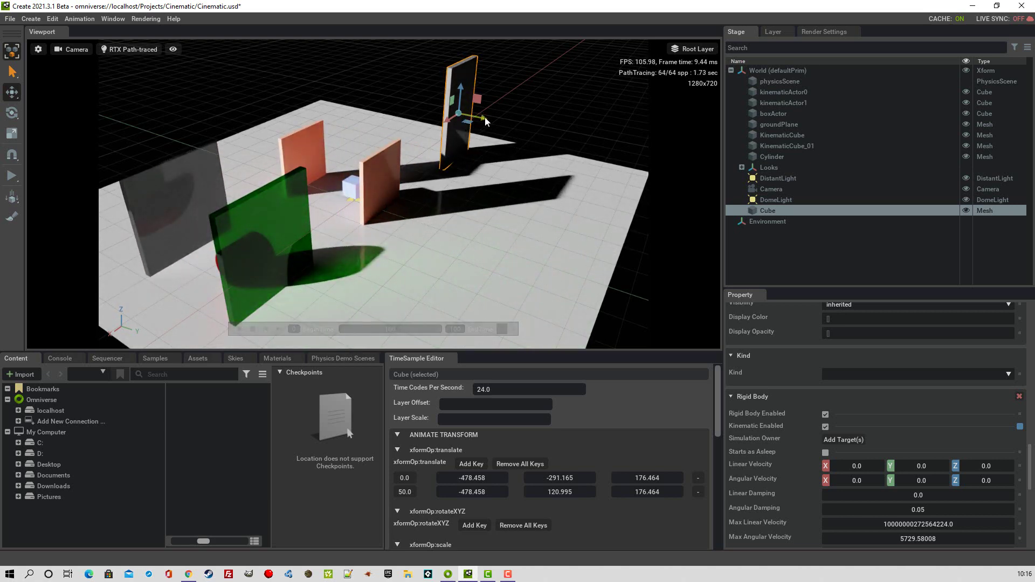
pyautogui.moveTo(485, 120); pyautogui.dragTo(384, 120)
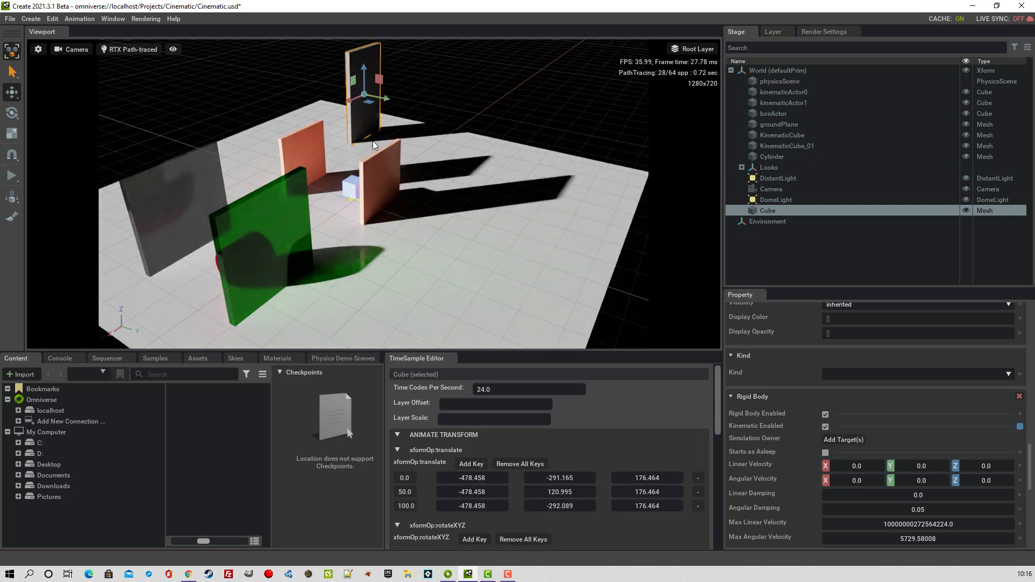
pyautogui.click(9, 177)
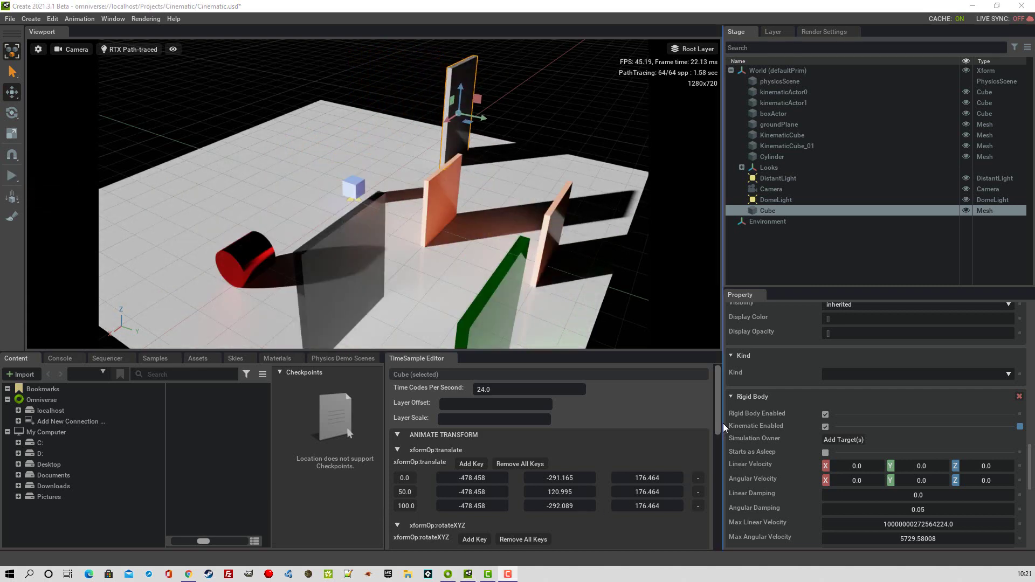
# Add a rotateXYZ key to the cube at time 50 and rotate it about Z to about -44°.
pyautogui.scroll(-5, 709, 470)
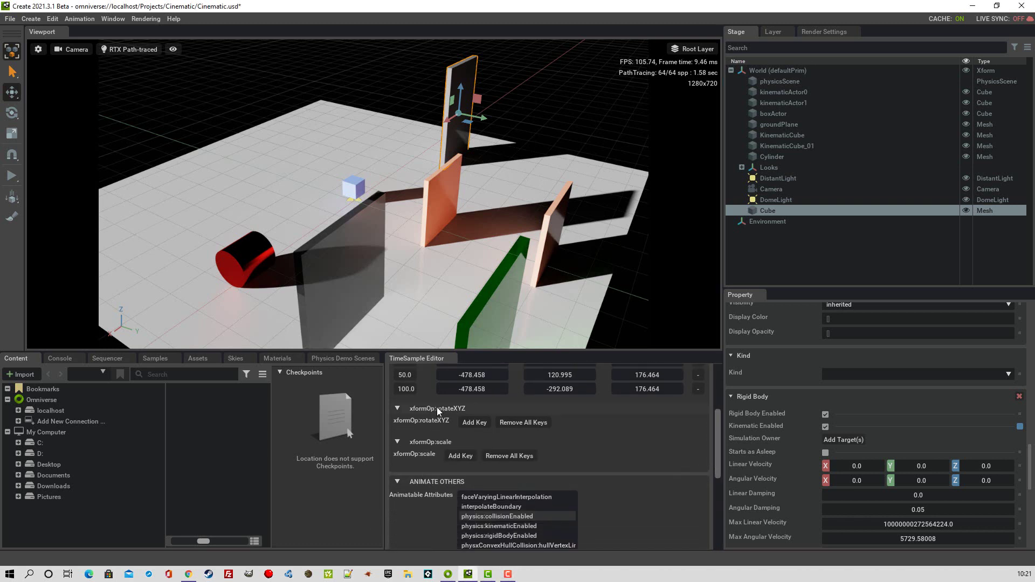
pyautogui.click(474, 422)
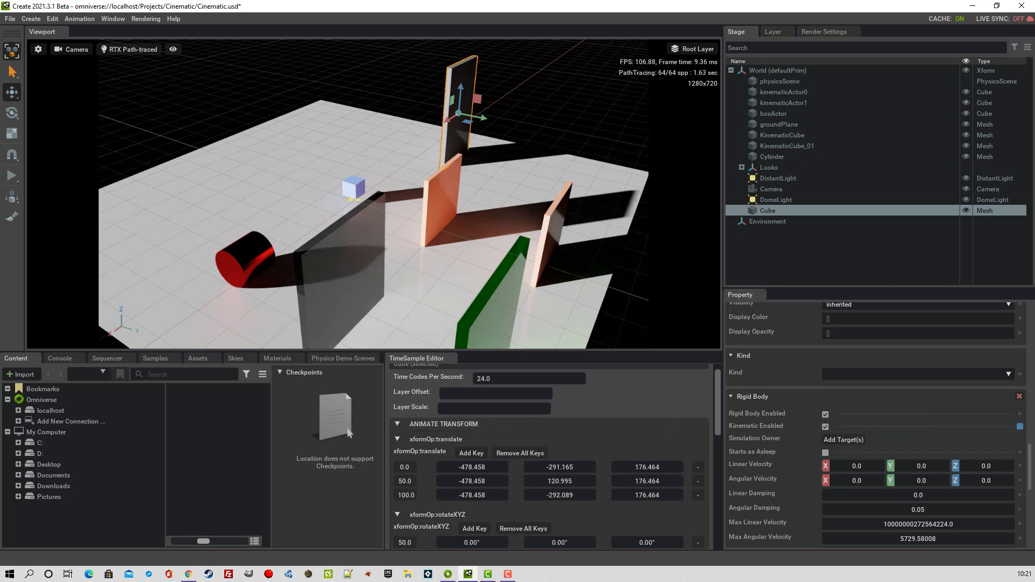
pyautogui.press('e')
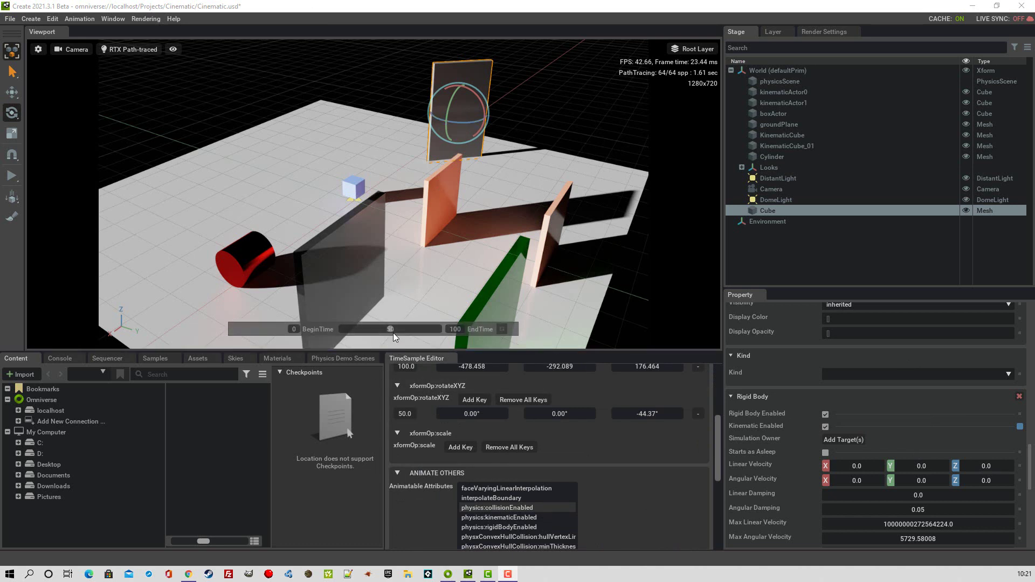
# Key the cube's rotation at time 100 by rotating it about Z, and set that rotateXYZ key's Z value to 0°.
pyautogui.moveTo(391, 331); pyautogui.dragTo(455, 338)
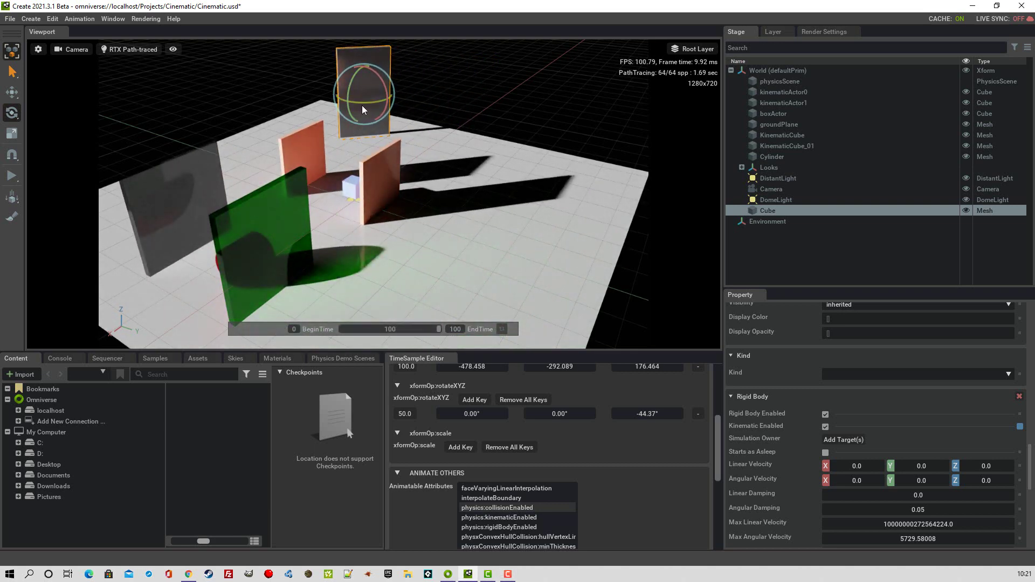
pyautogui.moveTo(362, 110); pyautogui.dragTo(406, 117)
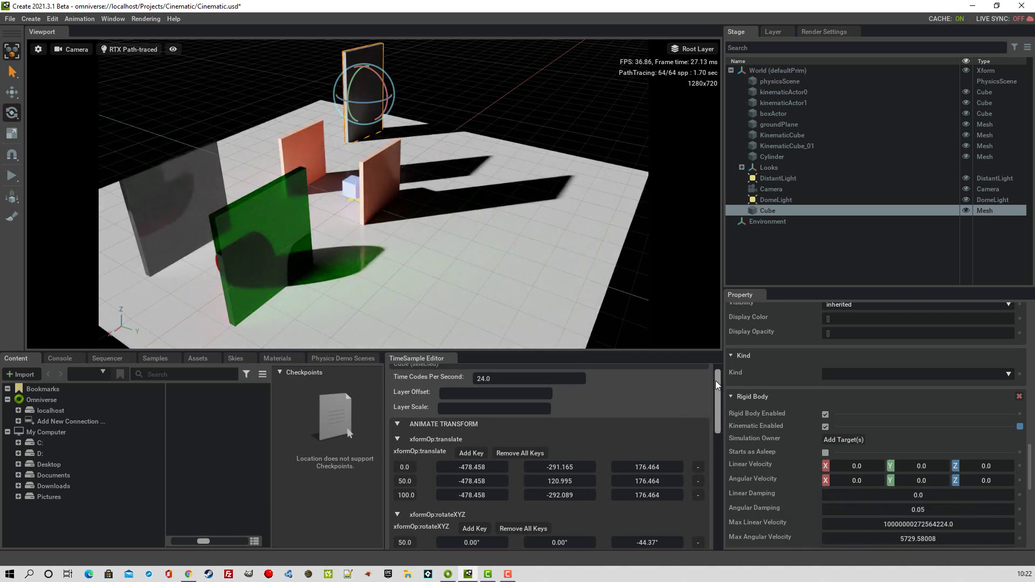
pyautogui.scroll(-3, 717, 384)
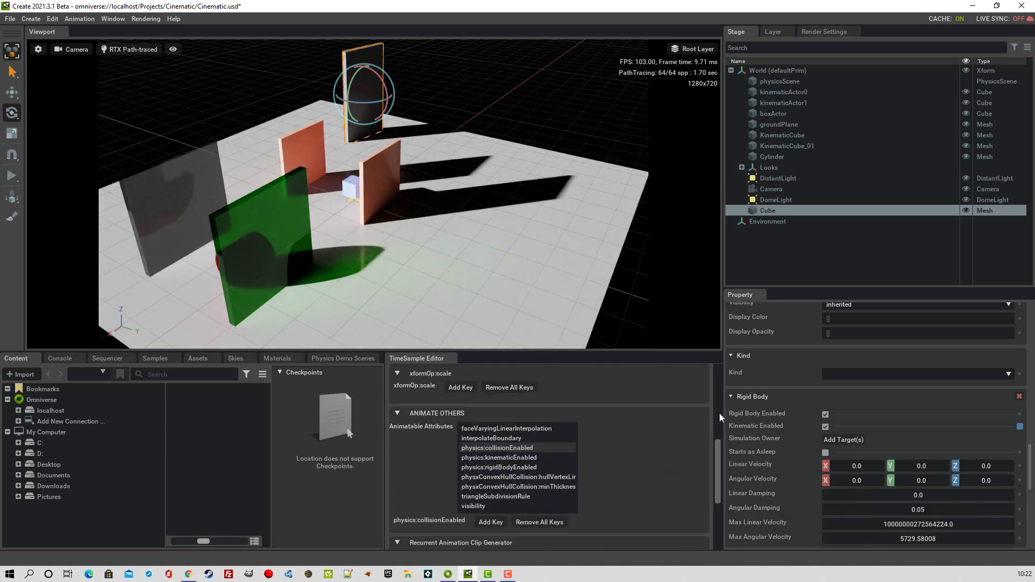
pyautogui.scroll(3, 718, 414)
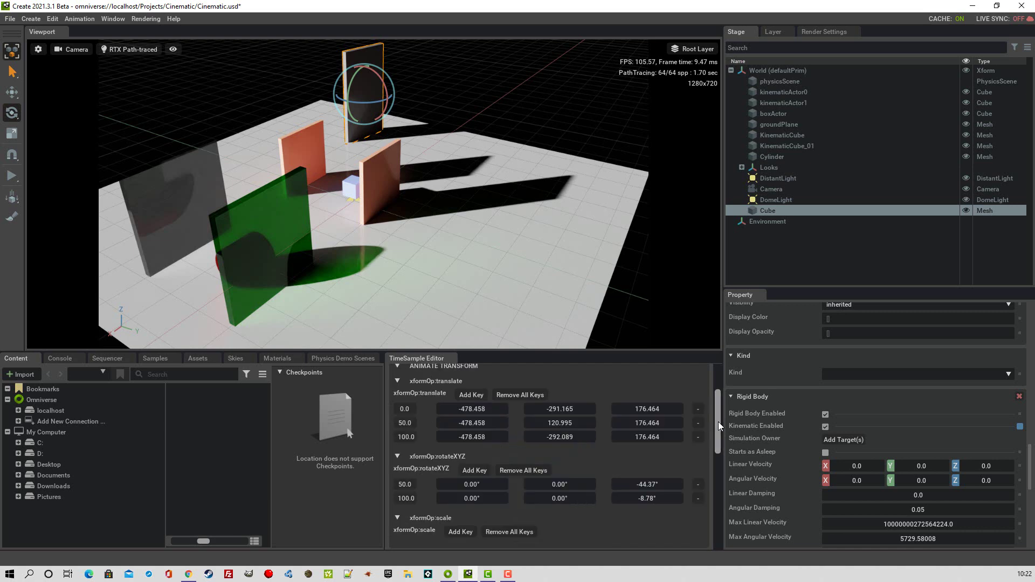
pyautogui.doubleClick(641, 498)
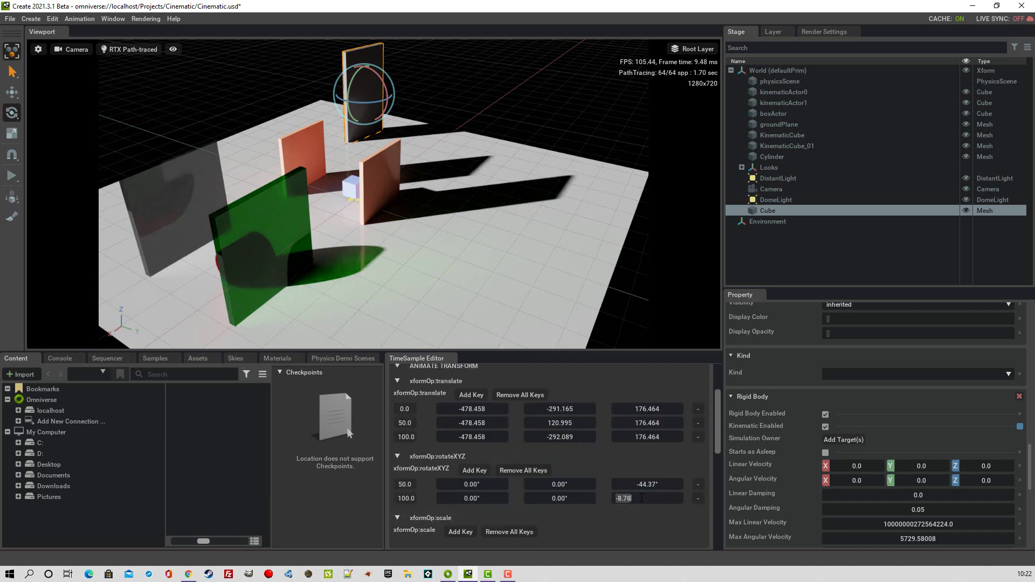
pyautogui.write('0')
pyautogui.press('Return')
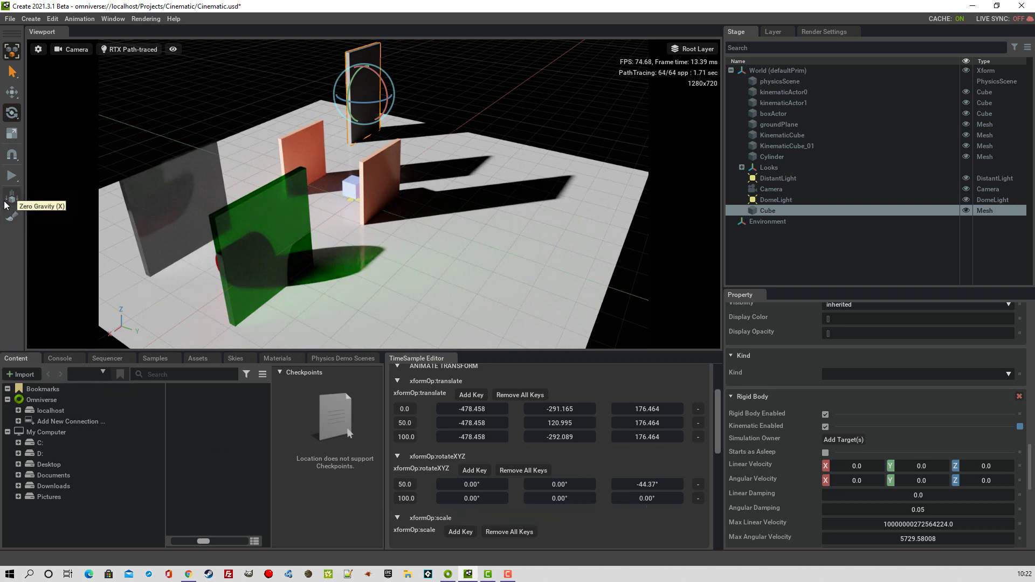
# Play and stop the cube's animation, and remove all of its rotateXYZ keys.
pyautogui.click(11, 177)
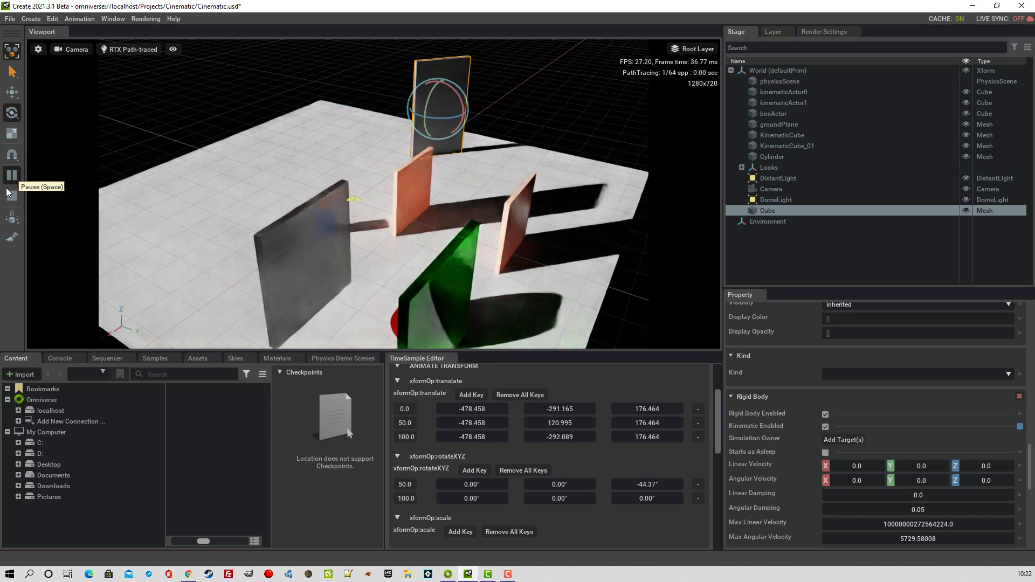
pyautogui.click(7, 200)
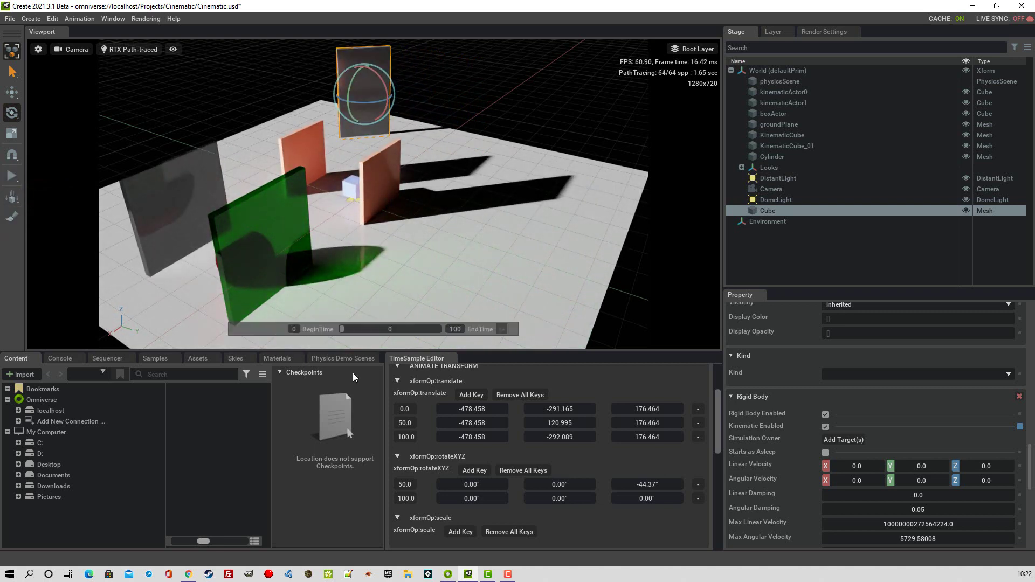
pyautogui.click(521, 471)
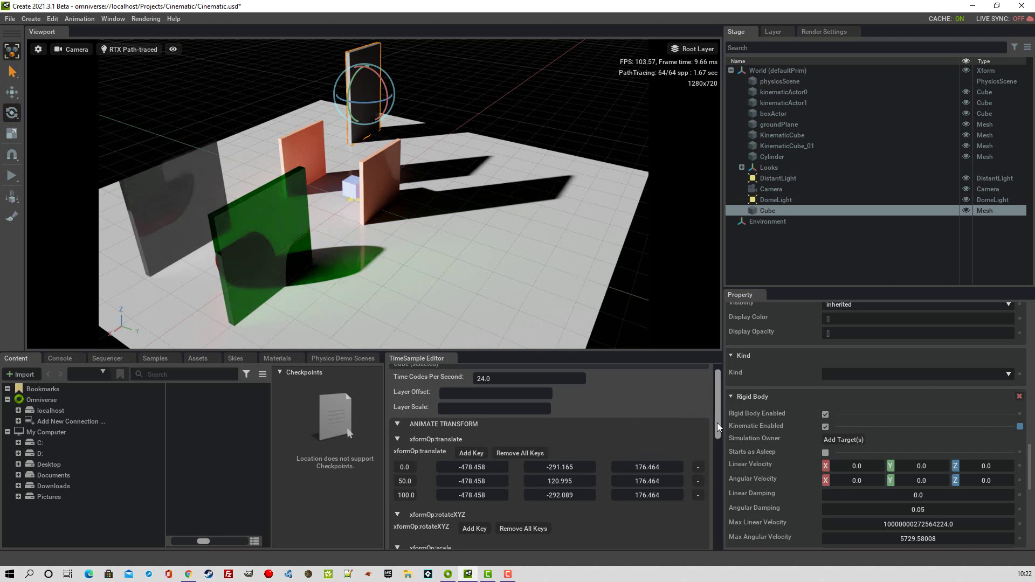
# Examine the cube's other animatable attributes and the Recurrent Animation Clip Generator settings.
pyautogui.scroll(-1, 719, 440)
pyautogui.moveTo(718, 440); pyautogui.dragTo(724, 464)
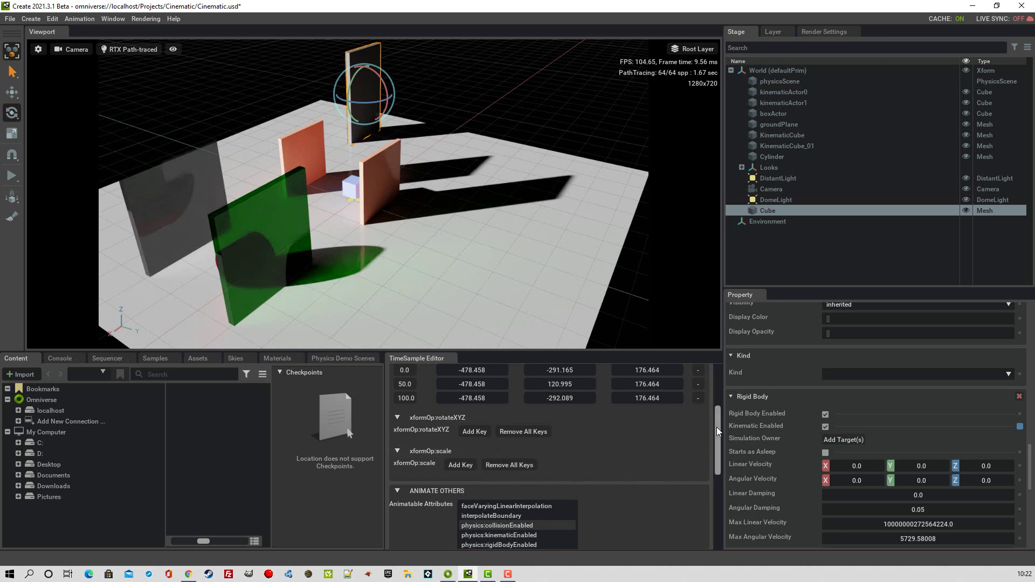
pyautogui.moveTo(718, 426); pyautogui.dragTo(713, 453)
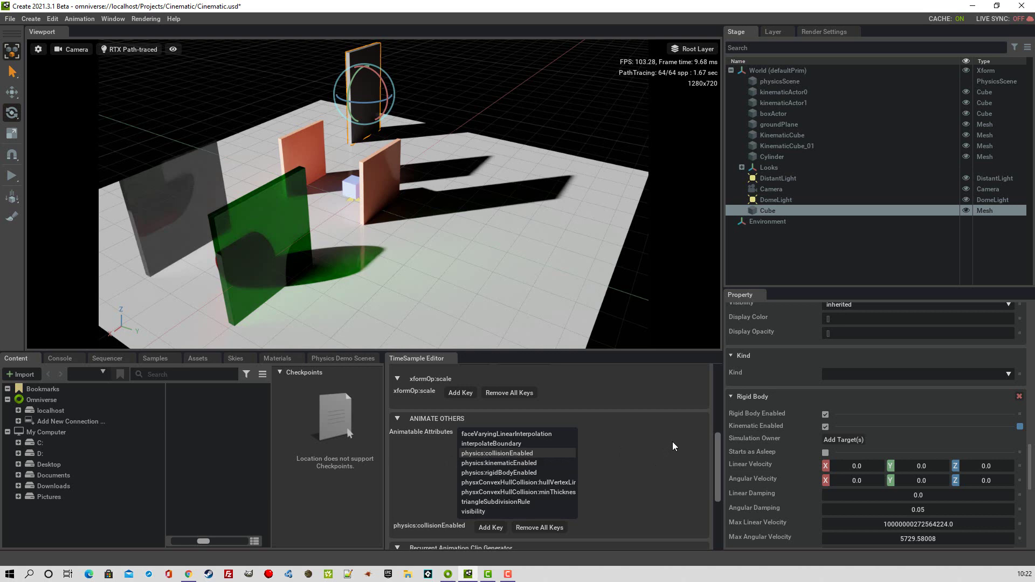
pyautogui.scroll(-2, 673, 446)
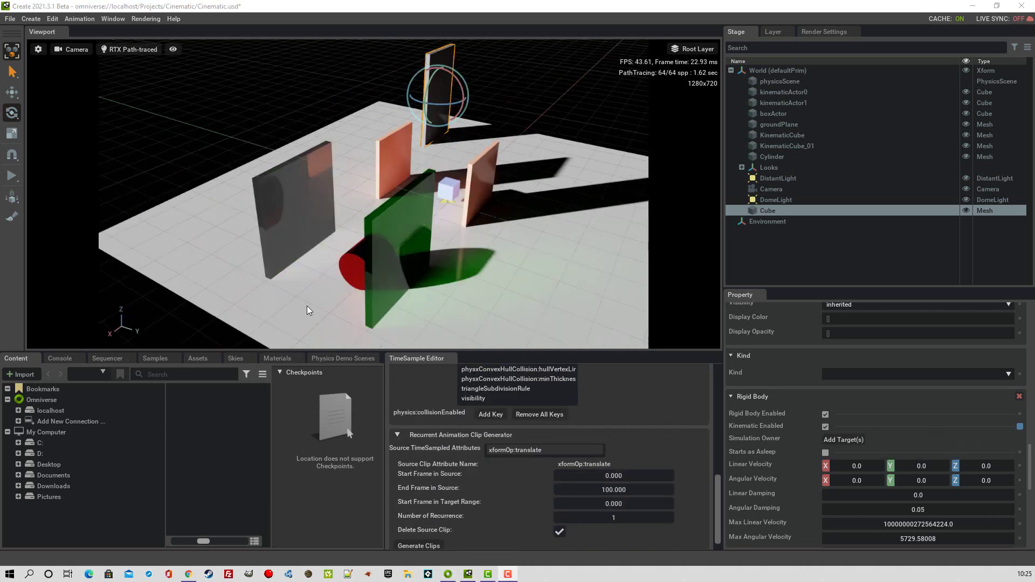
# Select the red cylinder and examine its Rigid Body and Collider properties, including the collision approximation options.
pyautogui.click(358, 269)
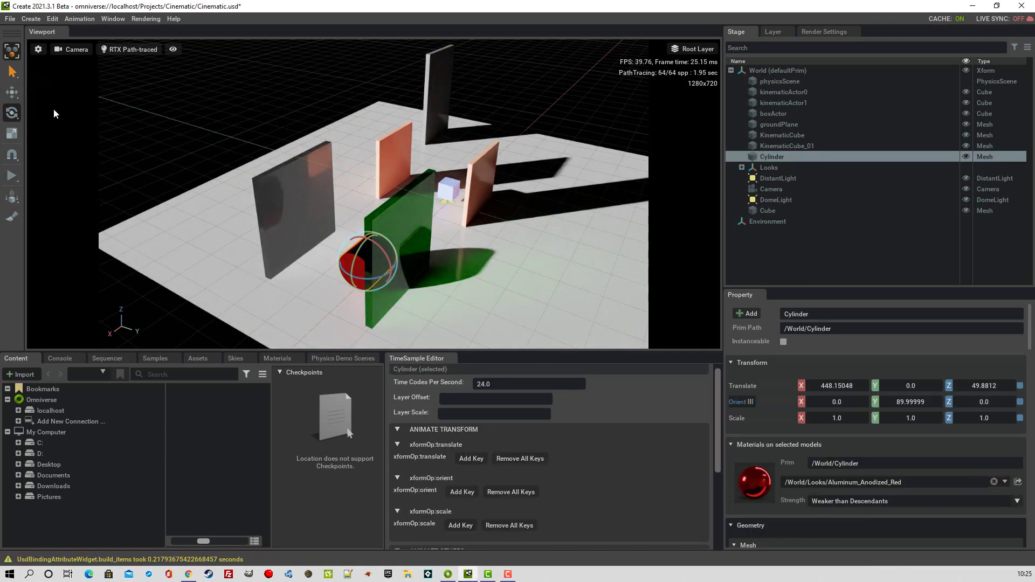
pyautogui.click(12, 93)
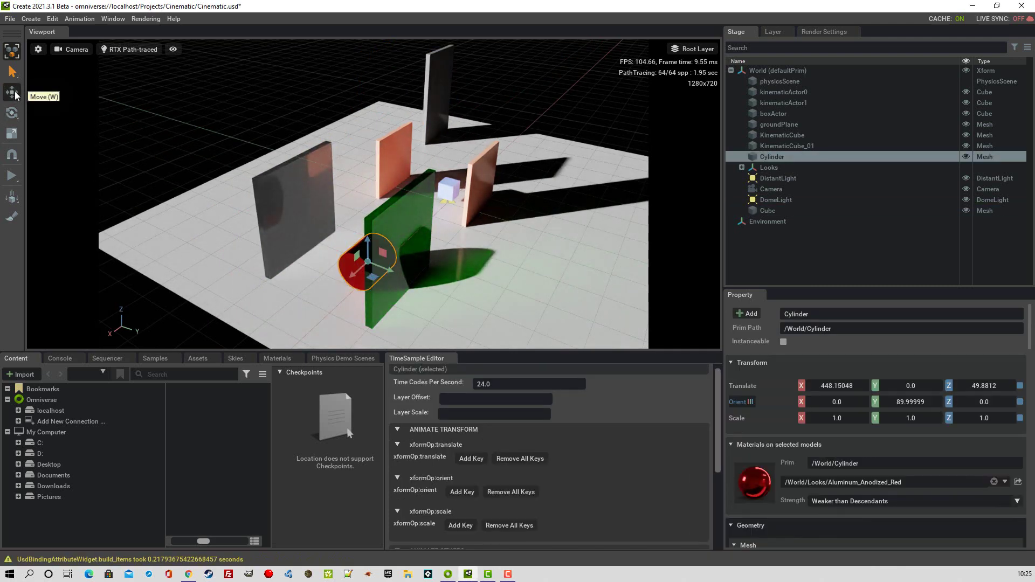
pyautogui.moveTo(360, 301)
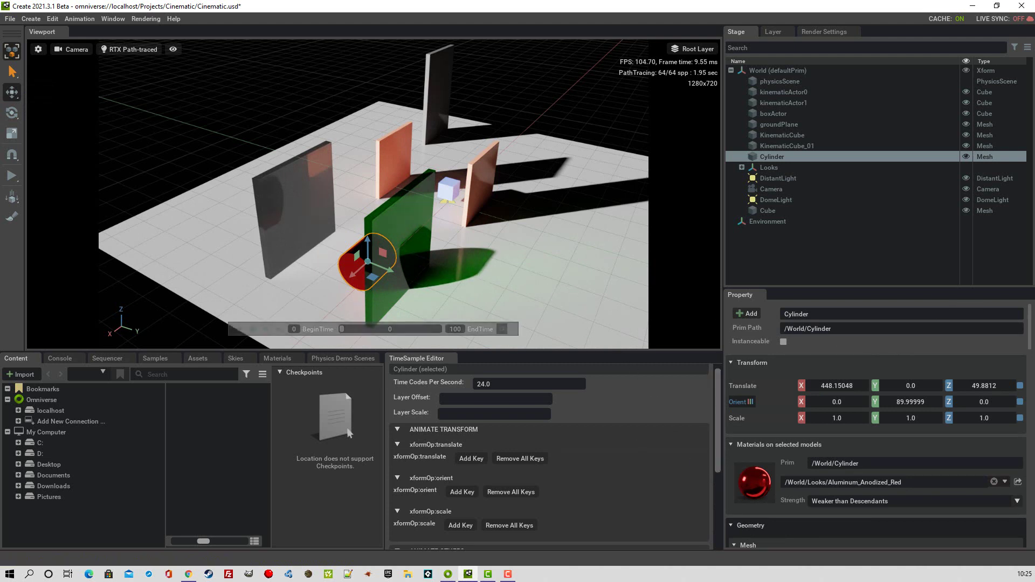
pyautogui.scroll(-1, 1031, 339)
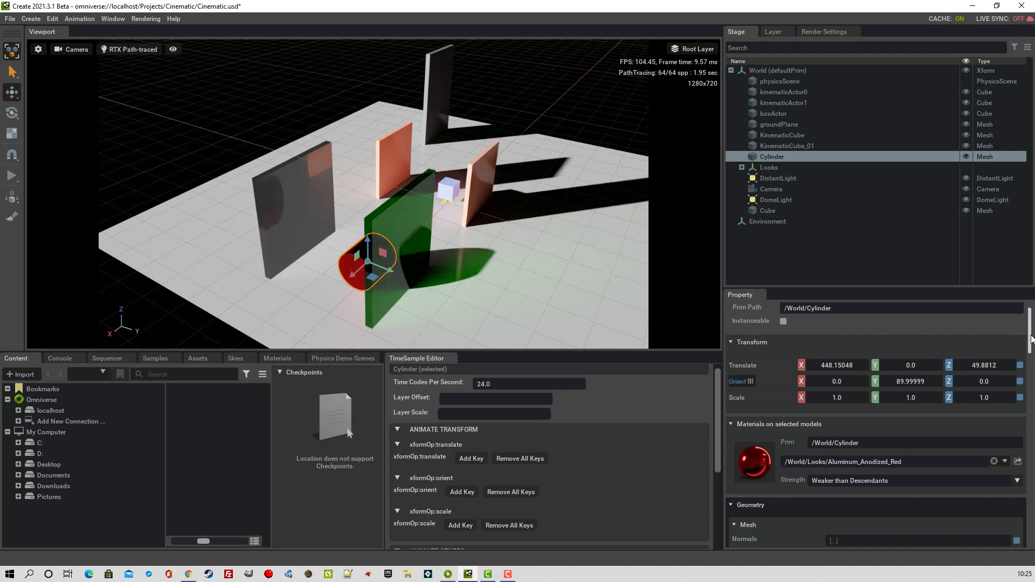
pyautogui.scroll(-15, 1030, 338)
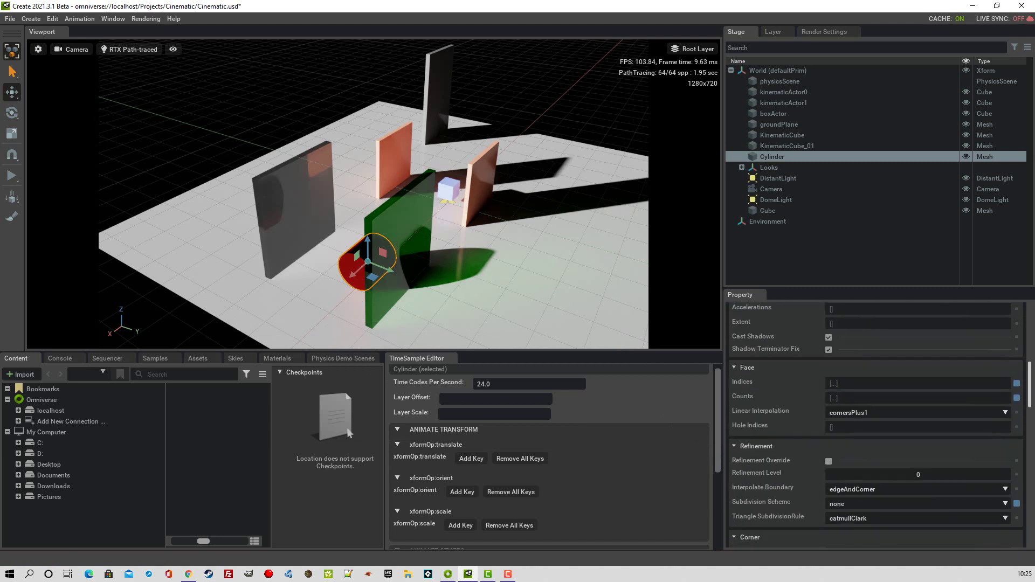
pyautogui.scroll(-10, 879, 426)
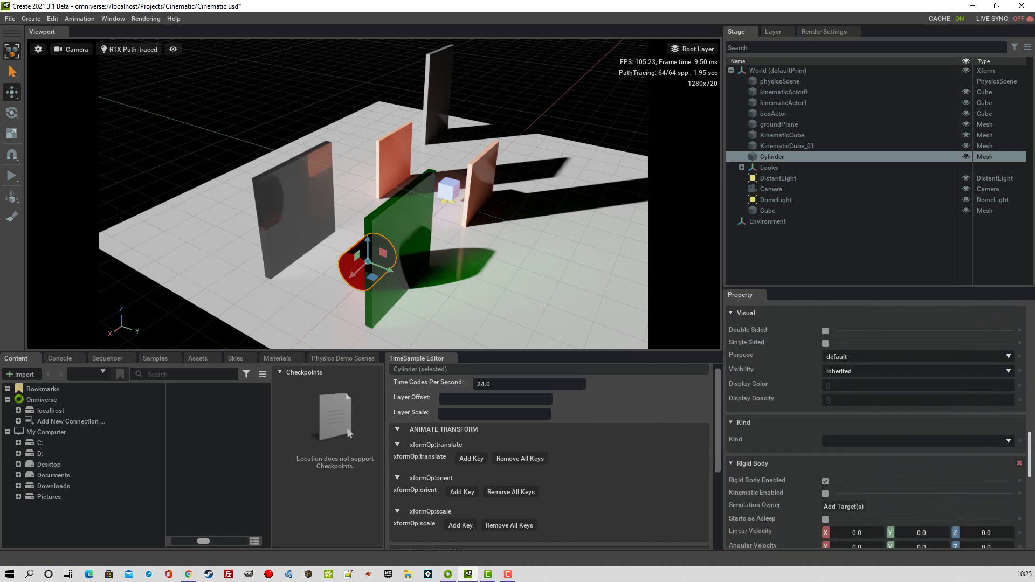
pyautogui.scroll(-3, 879, 426)
pyautogui.scroll(-1, 878, 426)
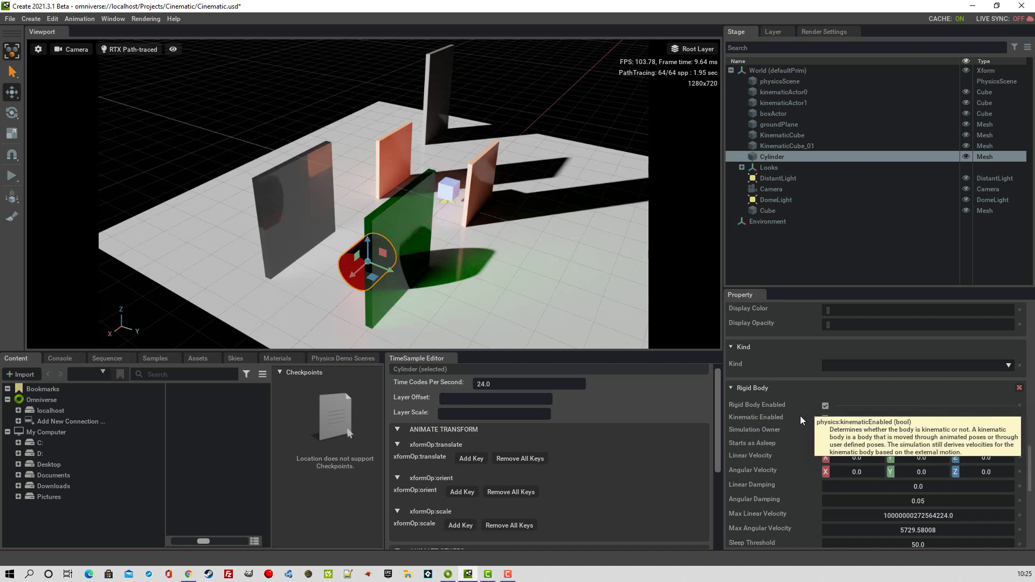
pyautogui.scroll(-8, 800, 420)
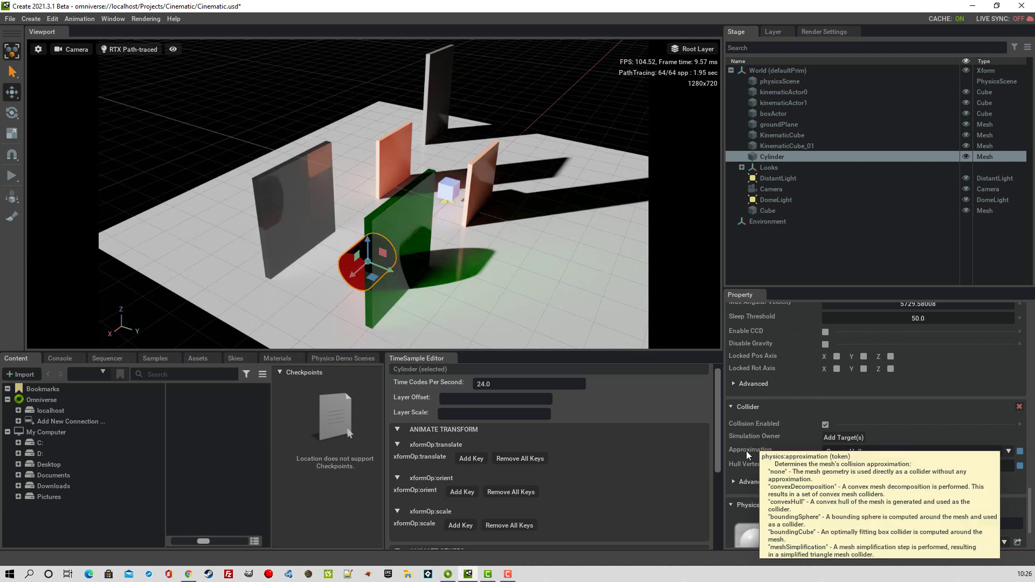
pyautogui.click(1007, 452)
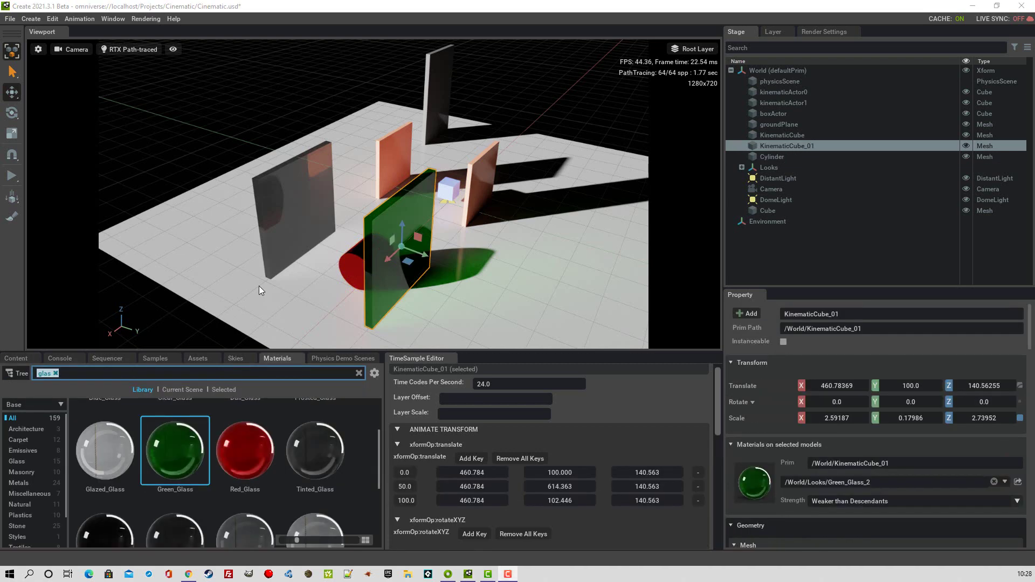
# Apply the Red_Glass library material to the green KinematicCube_01 panel.
pyautogui.moveTo(308, 300)
pyautogui.moveTo(256, 448); pyautogui.dragTo(384, 308)
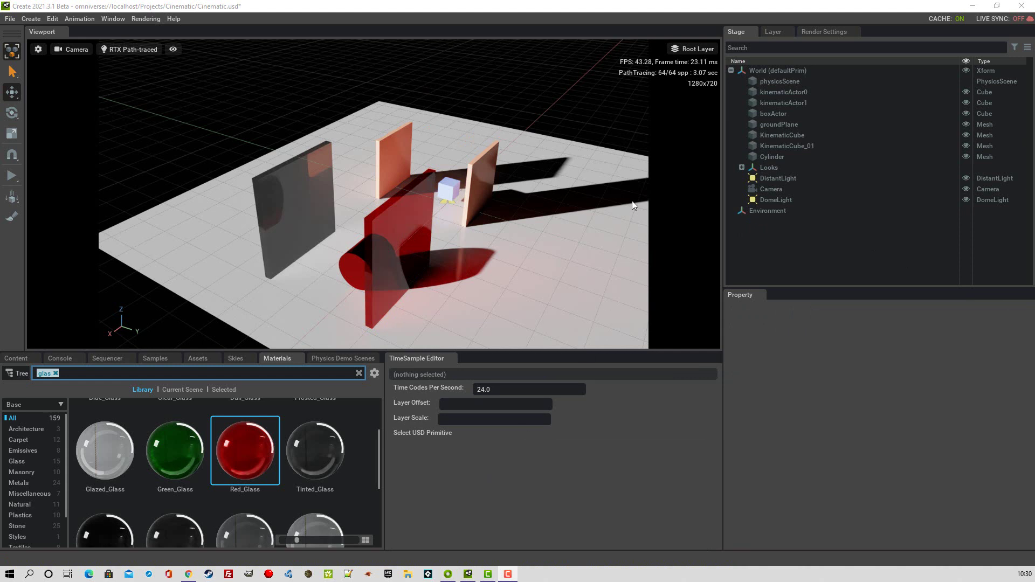
# Examine the physicsScene settings and the physics object types available for creation.
pyautogui.click(773, 83)
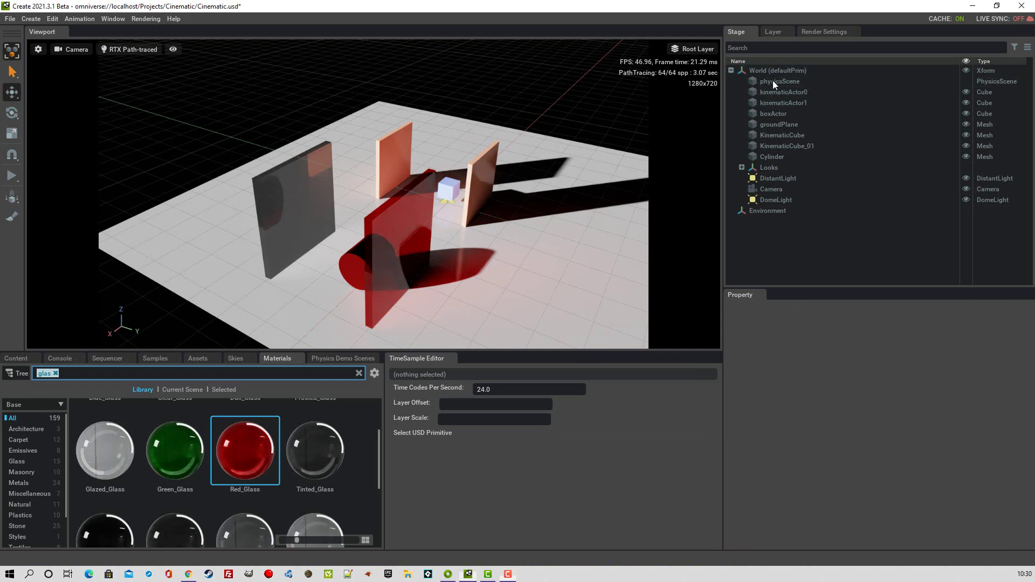
pyautogui.click(31, 19)
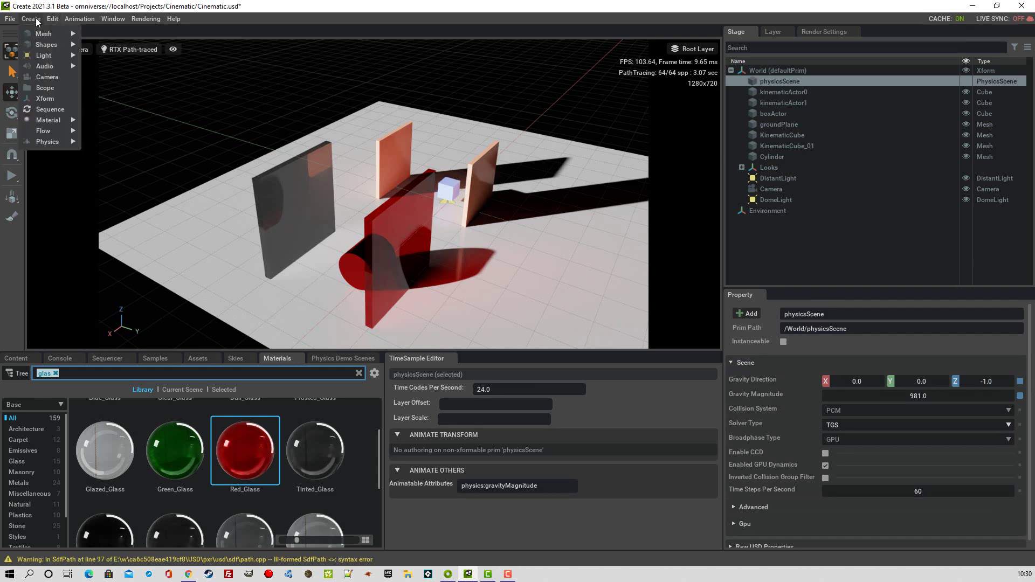
pyautogui.moveTo(48, 142)
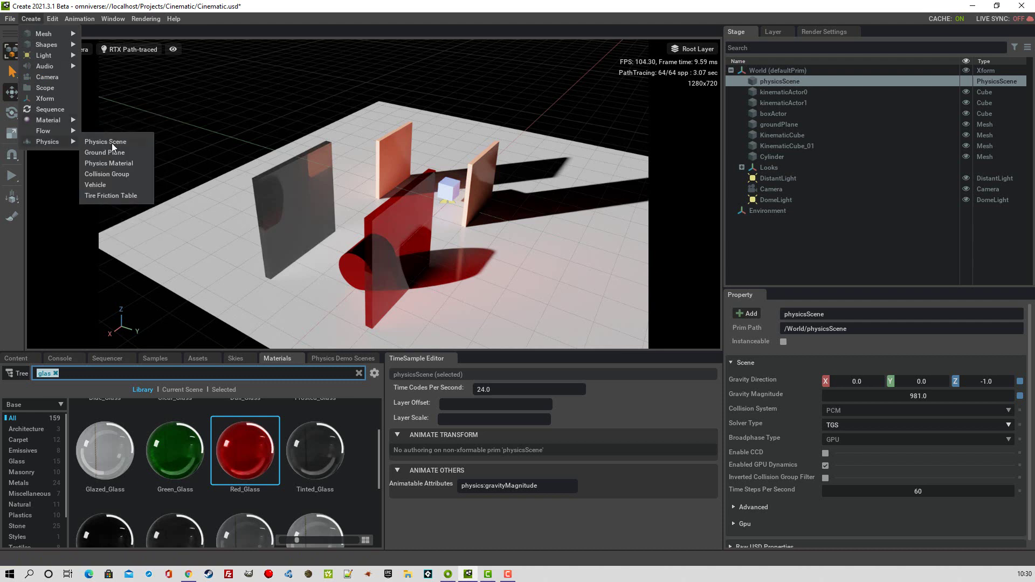
pyautogui.click(168, 103)
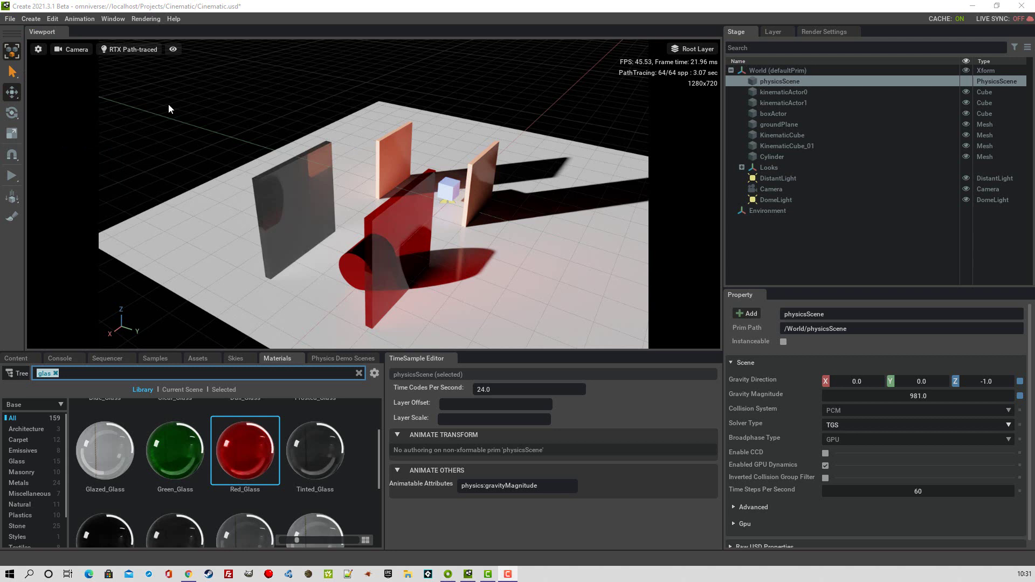
# Turn on the viewport display of physics colliders for all objects.
pyautogui.click(173, 49)
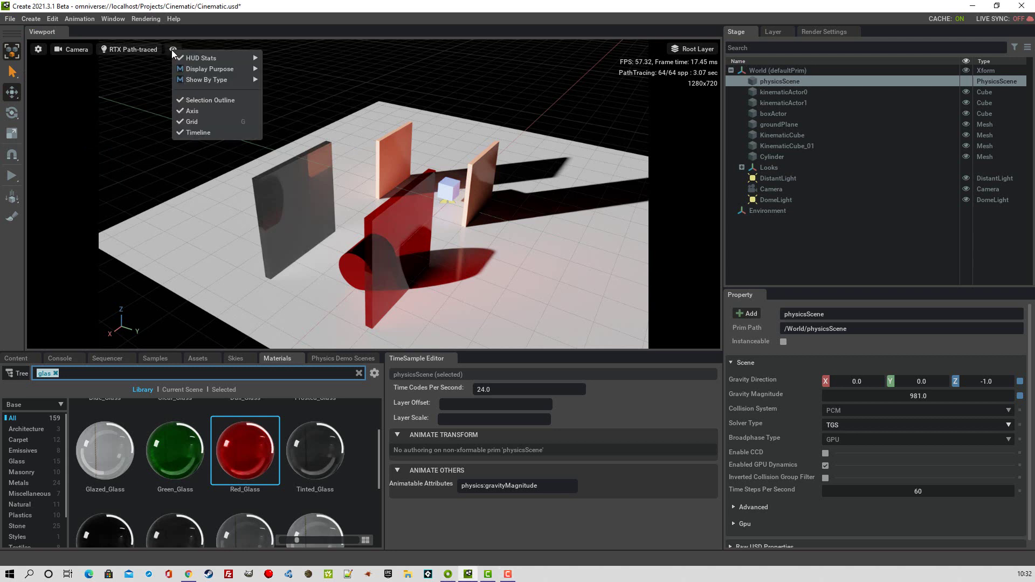
pyautogui.moveTo(202, 81)
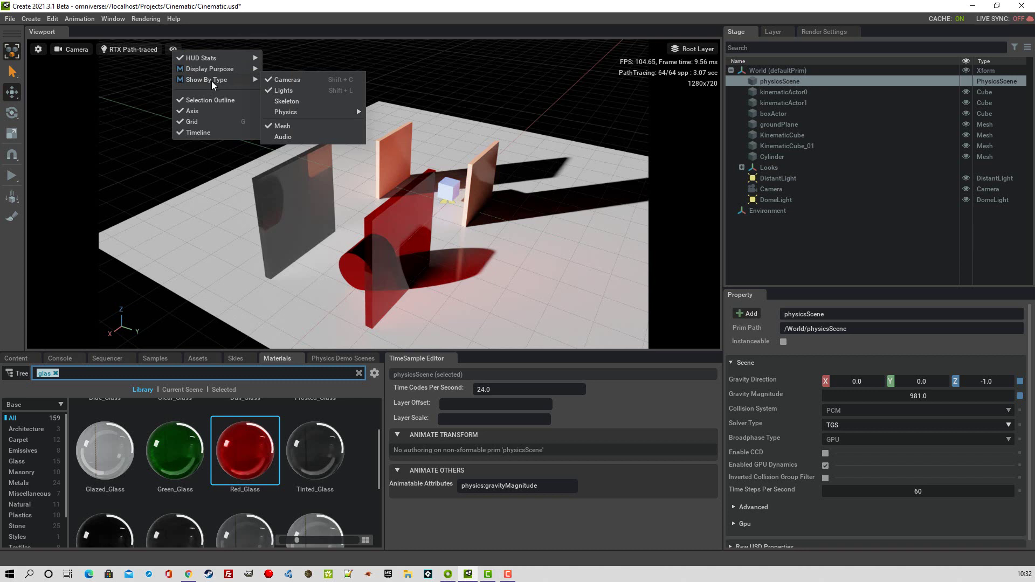
pyautogui.moveTo(286, 114)
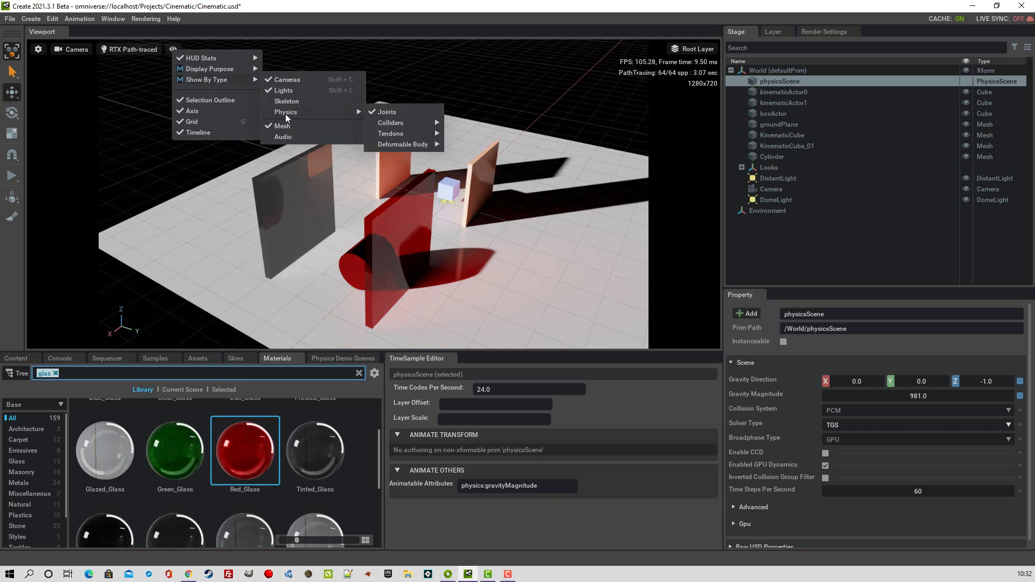
pyautogui.moveTo(387, 125)
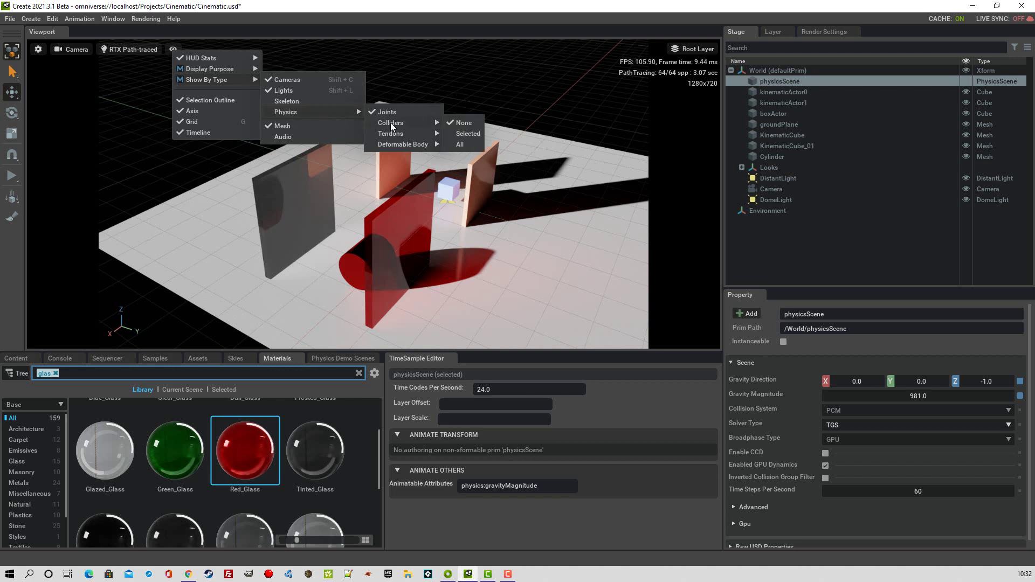
pyautogui.click(462, 146)
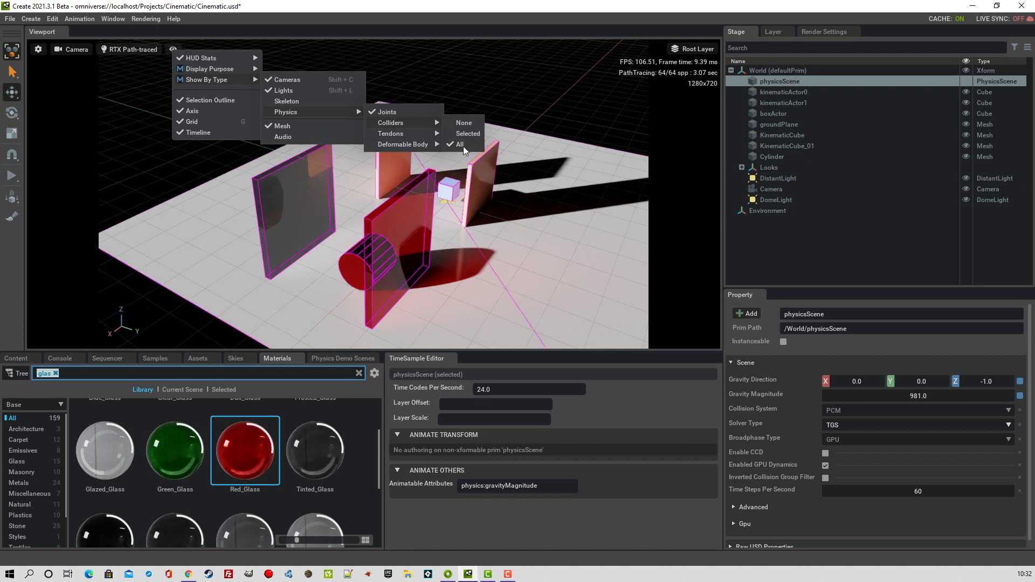
pyautogui.click(543, 215)
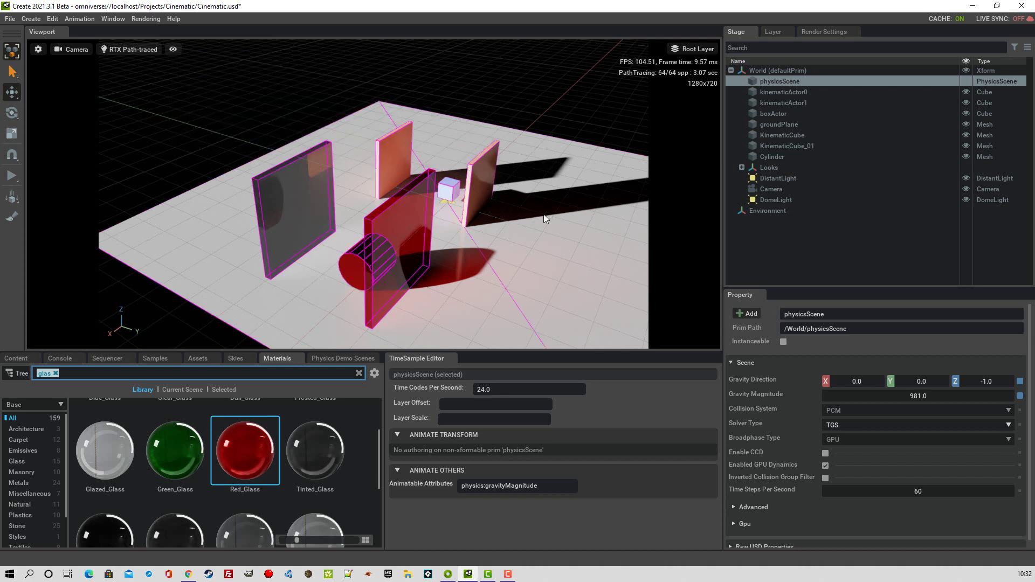